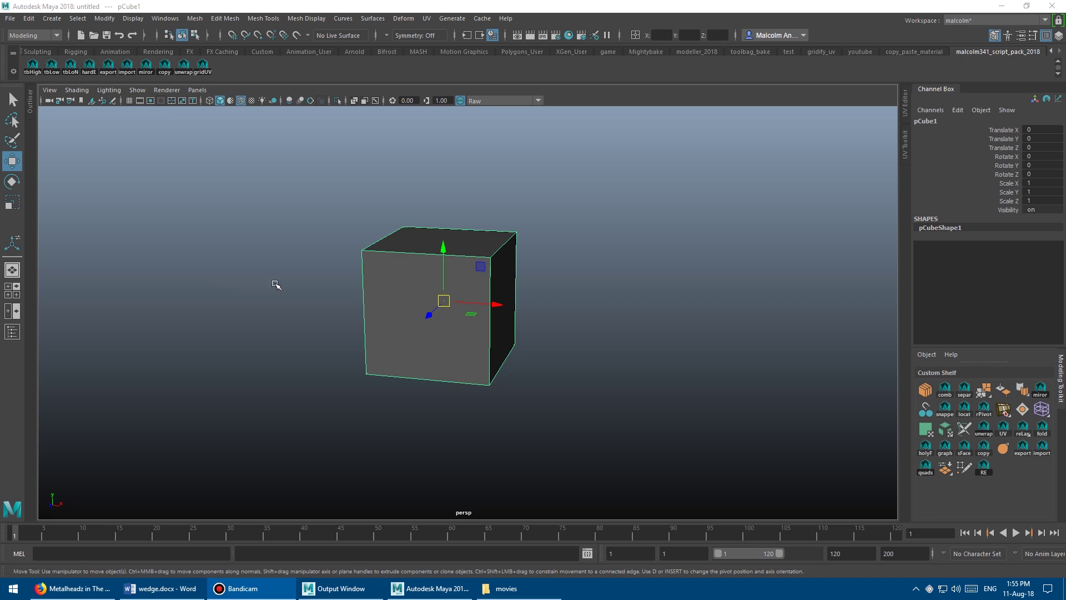
Examine the cube from several angles.
mouse_move(274, 286)
left_mouse_down("alt")
mouse_move(293, 266)
mouse_move(253, 275)
mouse_move(279, 283)
left_mouse_up("alt")
mouse_move(279, 283)
right_mouse_down("alt")
mouse_move(321, 288)
mouse_move(274, 285)
right_mouse_up("alt")
left_click_drag(309, 276, 240, 279, "alt")
right_click_drag(221, 280, 236, 281, "alt")
middle_click_drag(236, 282, 275, 278, "alt")
left_click_drag(274, 280, 522, 346, "alt")
mouse_move(612, 331)
left_mouse_down("alt")
mouse_move(551, 331)
mouse_move(718, 336)
mouse_move(583, 348)
mouse_move(564, 335)
mouse_move(614, 335)
left_mouse_up("alt")
right_click_drag(614, 335, 629, 322, "alt")
mouse_move(520, 263)
left_mouse_down("alt")
mouse_move(543, 291)
mouse_move(528, 295)
mouse_move(556, 290)
mouse_move(507, 274)
left_mouse_up("alt")
In Multi component mode, select the cube's right face with its bottom edge and wedge the face 90° with 4 divisions.
right_click(483, 253)
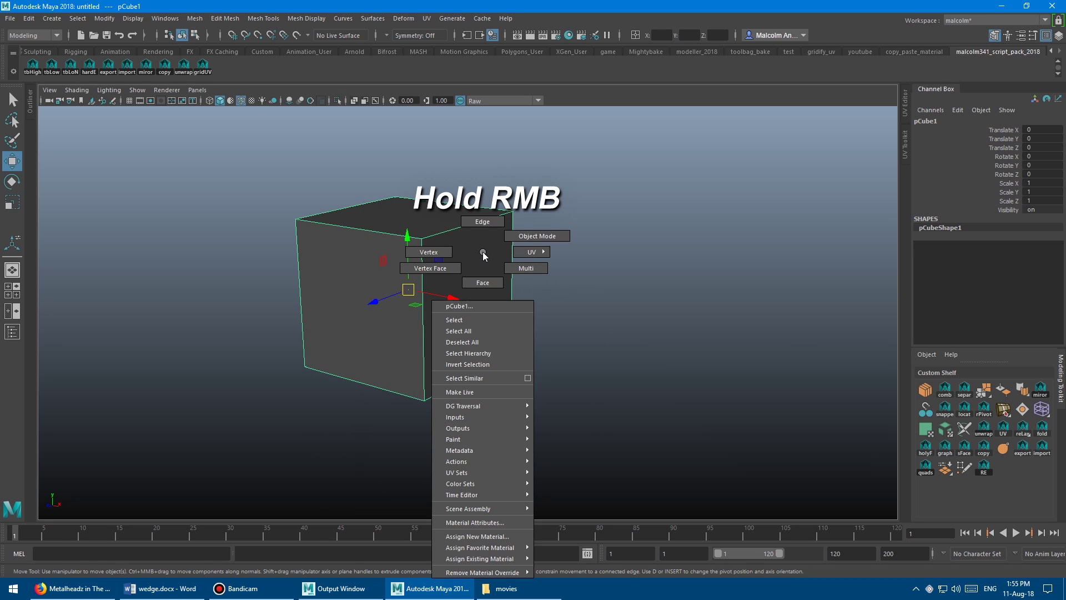
right_click_drag(484, 252, 512, 268)
mouse_move(592, 288)
left_mouse_down("alt")
mouse_move(599, 295)
mouse_move(583, 292)
left_mouse_up("alt")
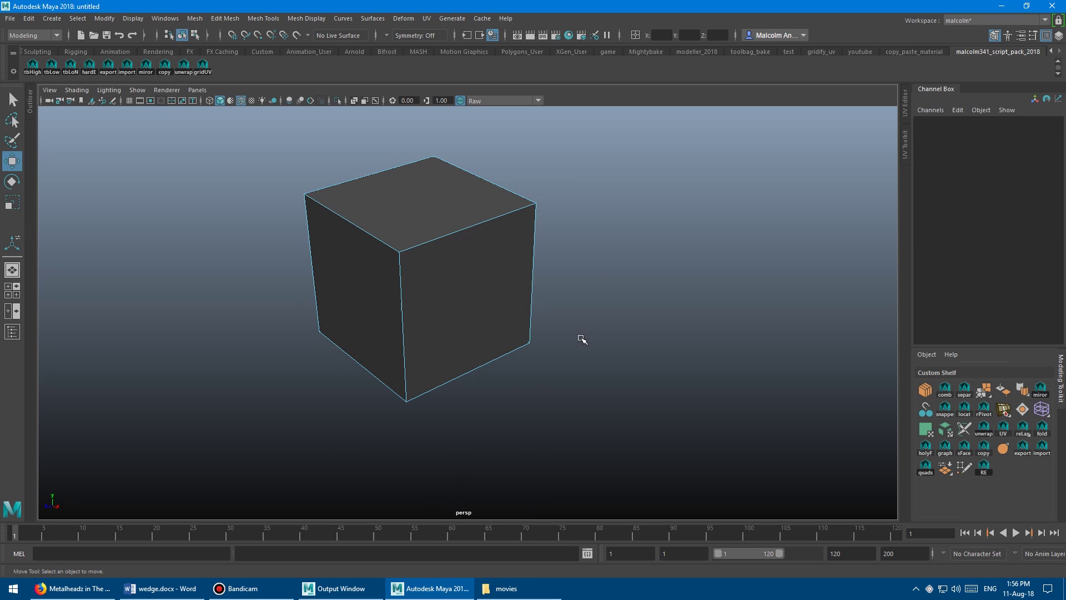
left_click_drag(588, 335, 485, 279, "alt")
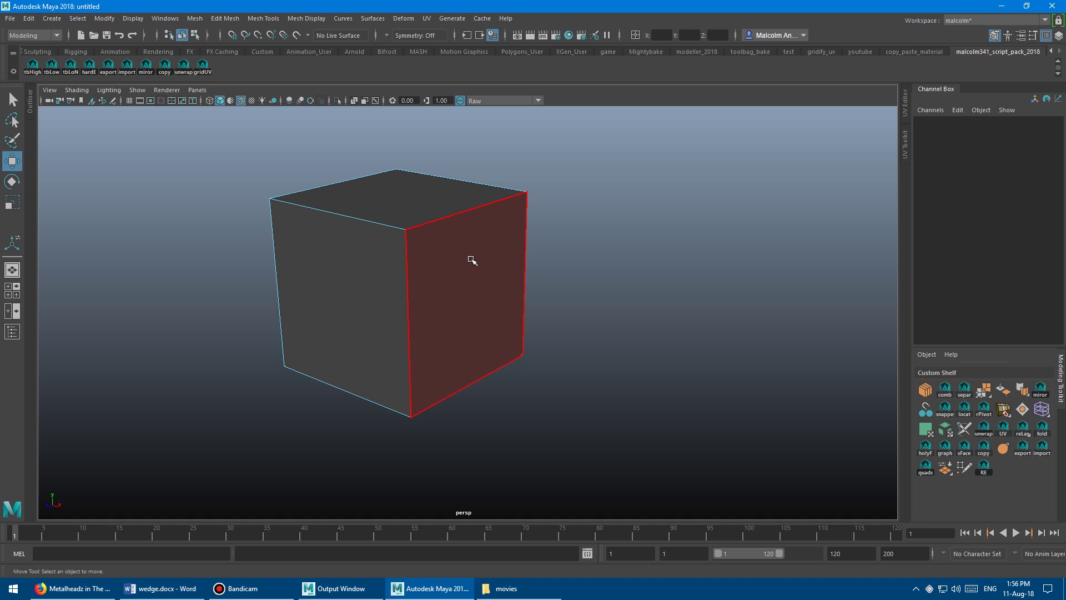
left_click(471, 260)
left_click_drag(598, 347, 609, 333, "alt")
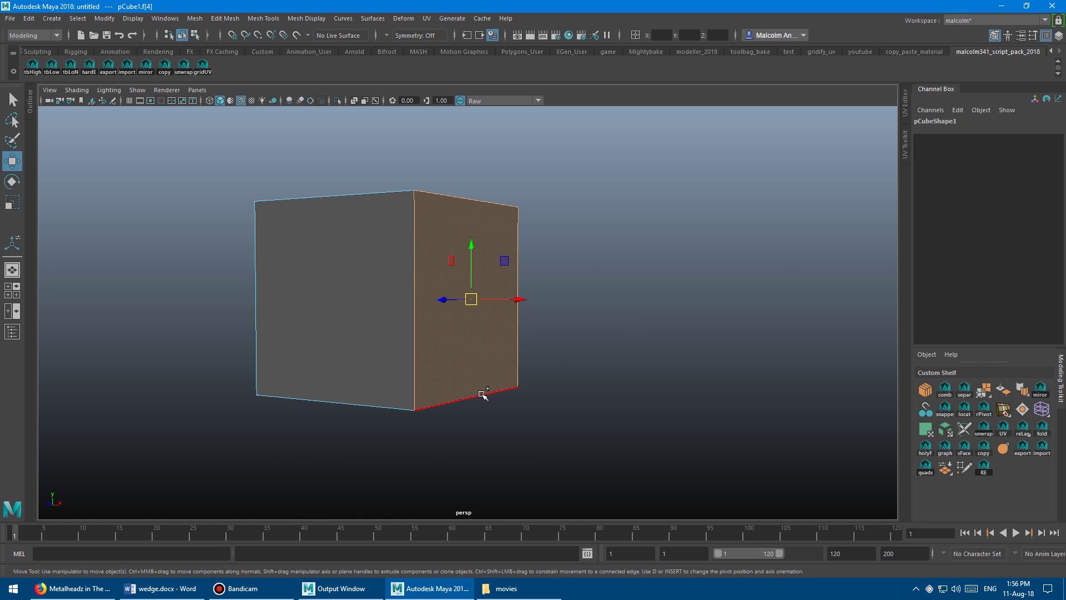
left_click_drag(643, 359, 620, 278, "alt")
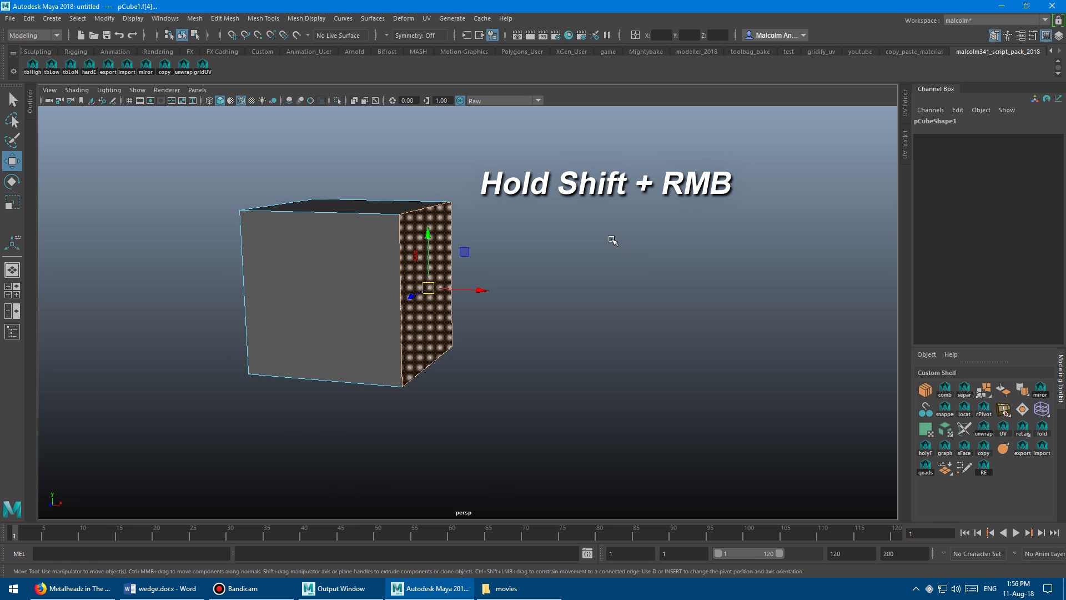
right_click_drag(611, 243, 611, 242, "shift")
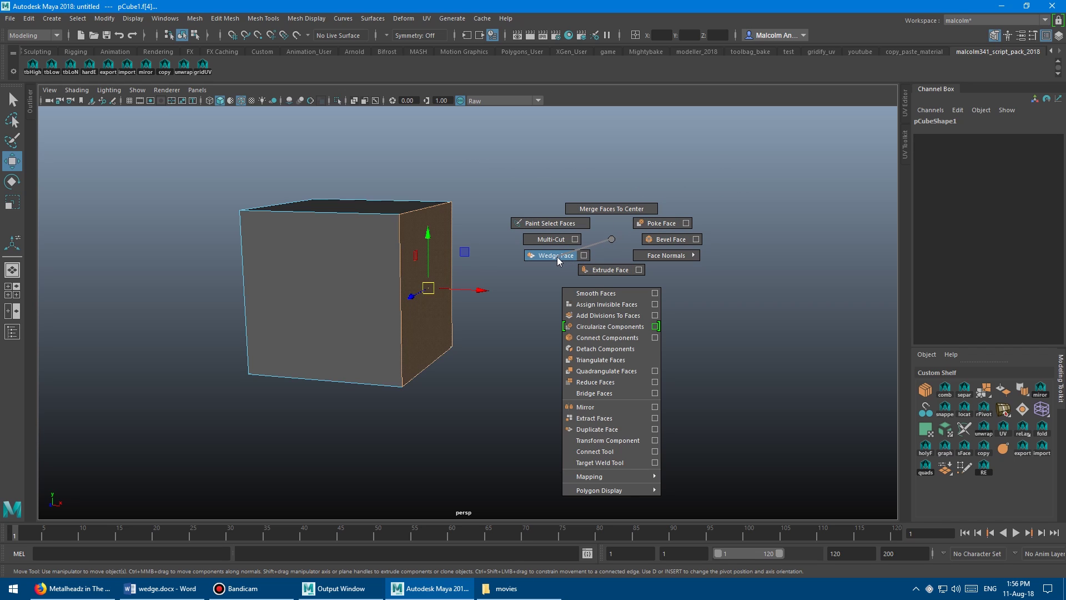
right_click_drag(557, 256, 558, 256, "shift")
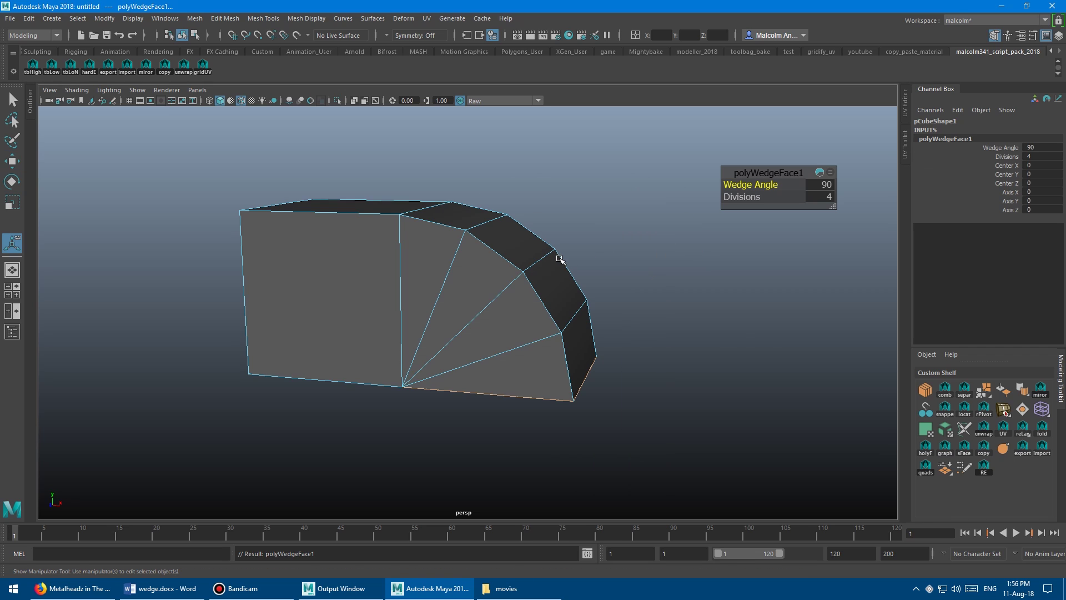
Try varying the number of divisions on the wedge about the bottom edge, and undo the wedge.
mouse_move(609, 277)
left_mouse_down("alt")
mouse_move(635, 269)
mouse_move(585, 261)
mouse_move(605, 280)
left_mouse_up("alt")
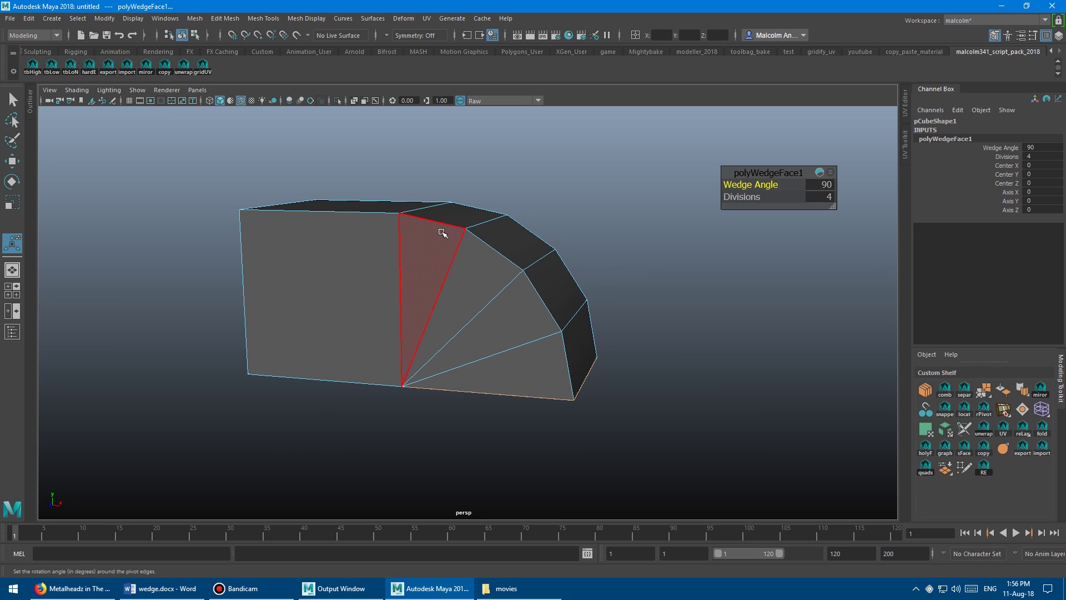
left_click_drag(495, 290, 547, 286, "alt")
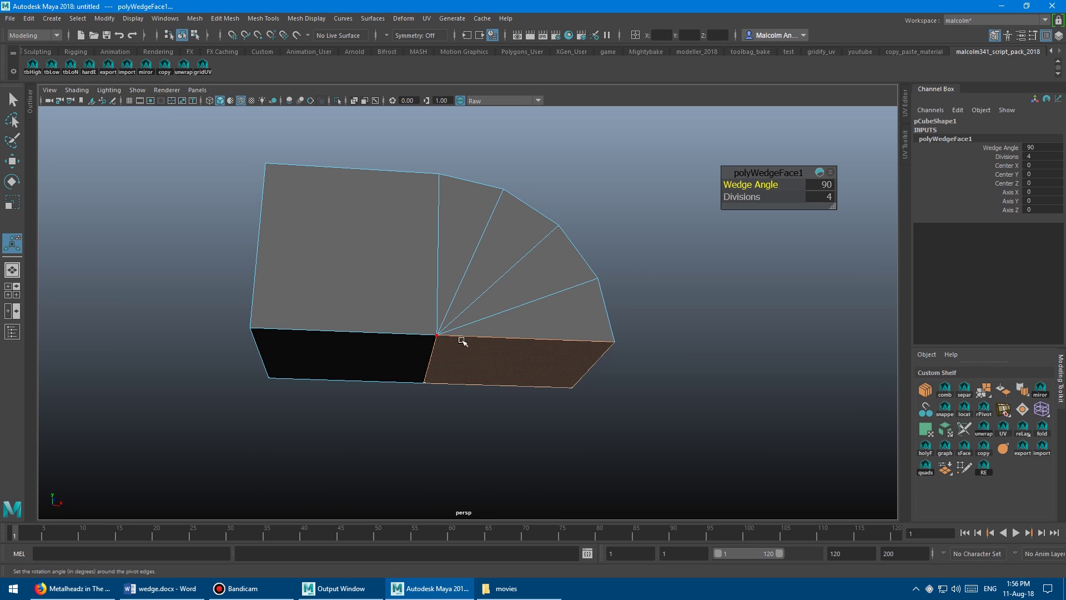
left_click_drag(633, 255, 558, 280, "alt")
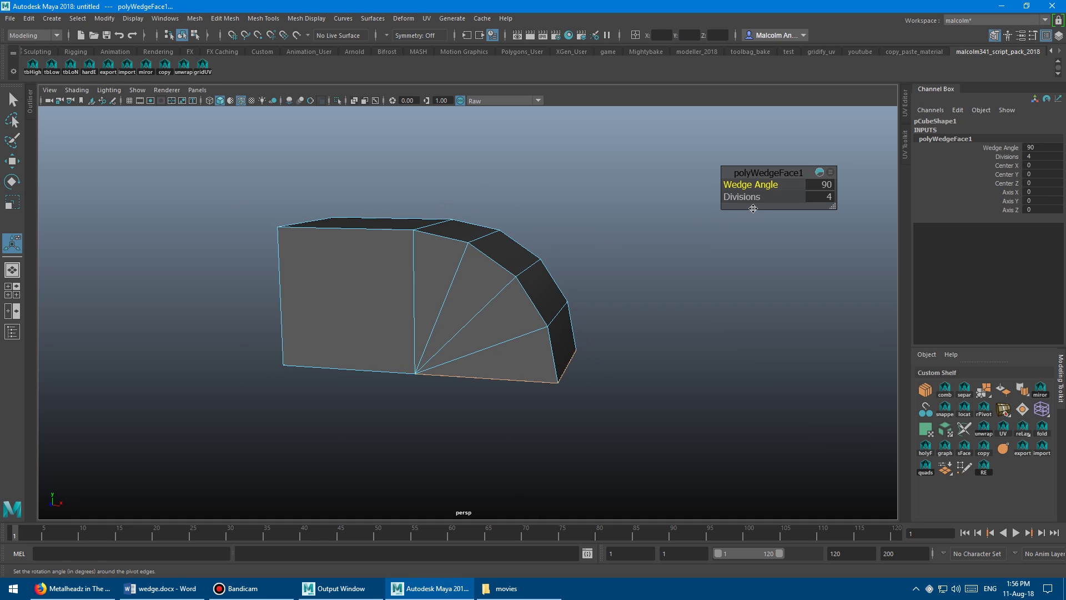
mouse_move(552, 182)
middle_mouse_down()
mouse_move(616, 195)
mouse_move(554, 201)
middle_mouse_up()
mouse_move(266, 222)
left_mouse_down("alt")
mouse_move(285, 221)
mouse_move(243, 216)
mouse_move(281, 222)
mouse_move(268, 227)
left_mouse_up("alt")
key("ctrl+z")
left_click(533, 265)
In Multi component mode, select the cube's right face with its far vertical edge and wedge it 90° with 4 divisions.
right_click(435, 241)
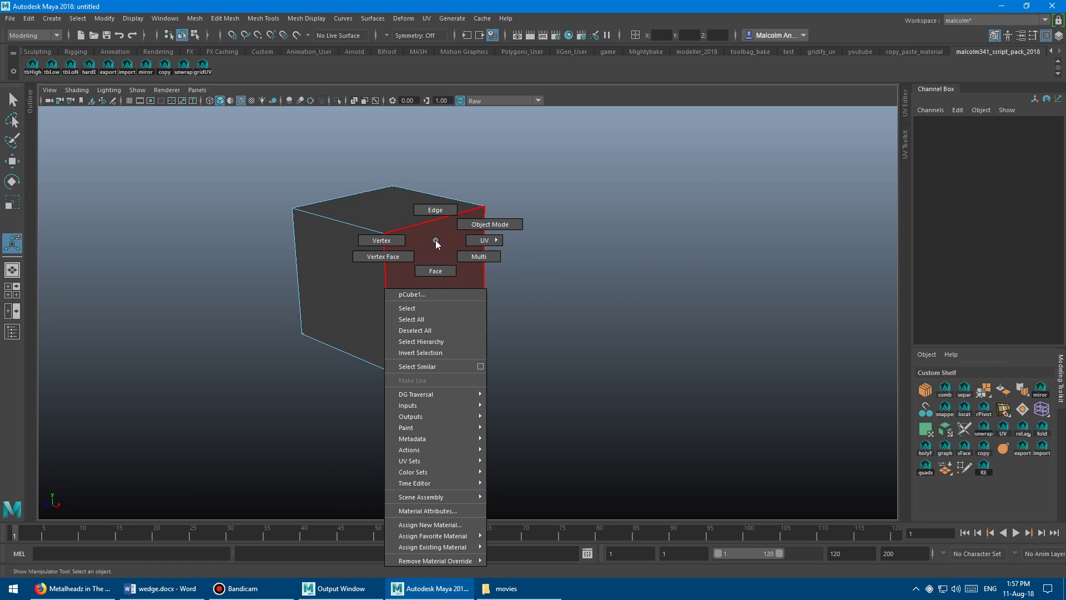
right_click_drag(468, 256, 466, 257)
left_click_drag(448, 254, 459, 261, "alt")
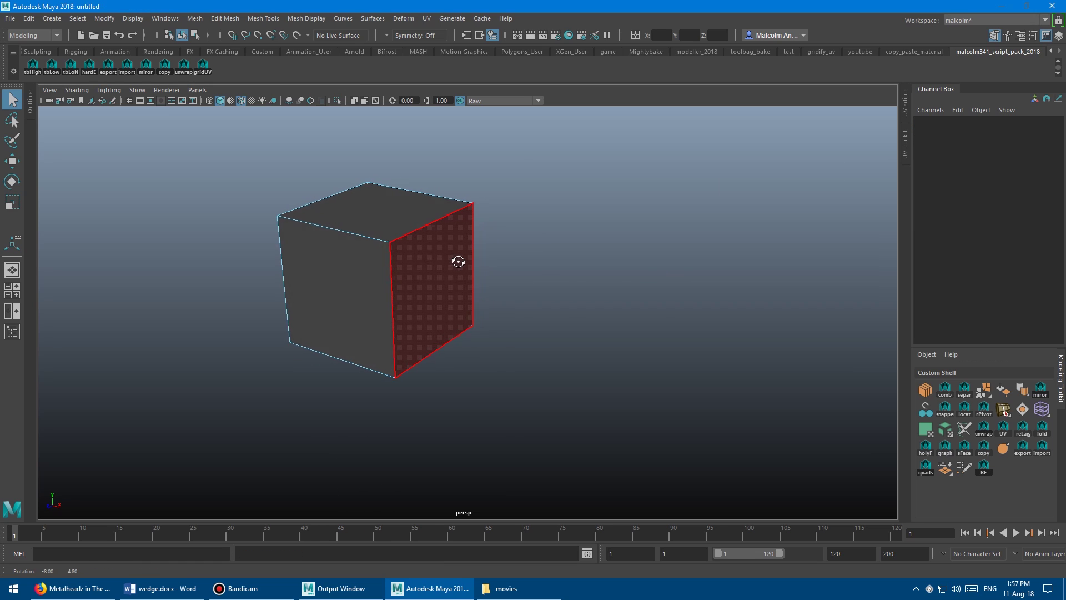
right_click_drag(459, 262, 478, 262, "alt")
left_click(438, 248)
left_click_drag(478, 261, 536, 307, "alt")
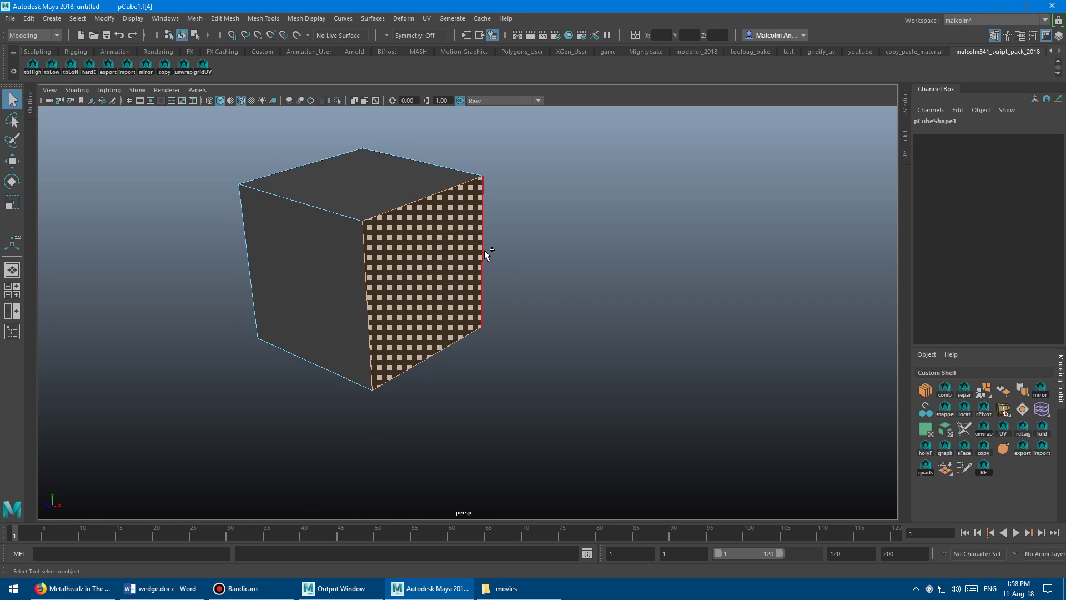
right_click(598, 238, "shift")
left_click(560, 254)
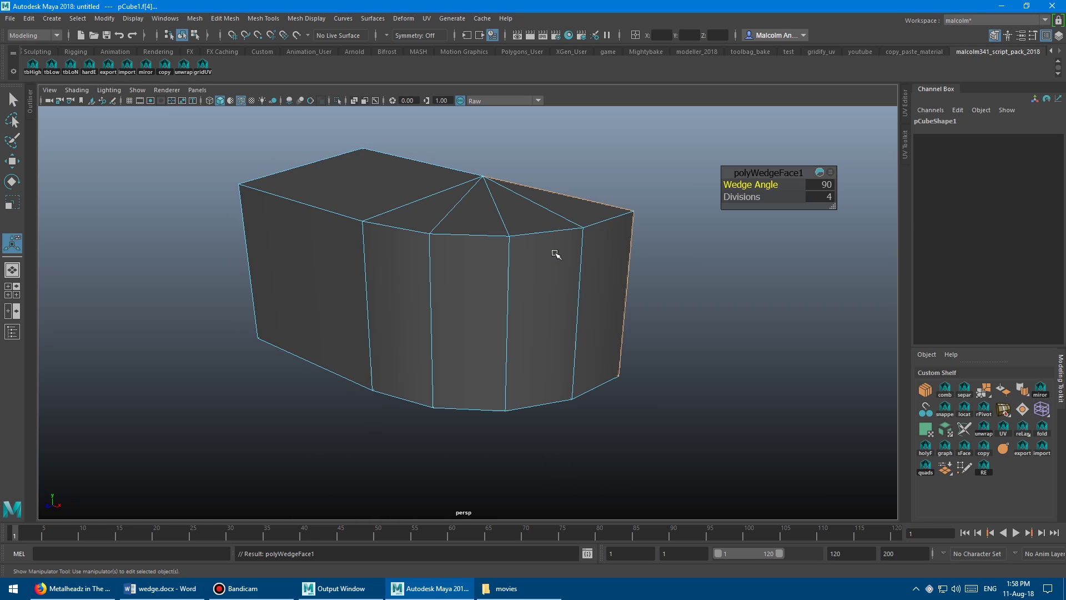
left_click(582, 294)
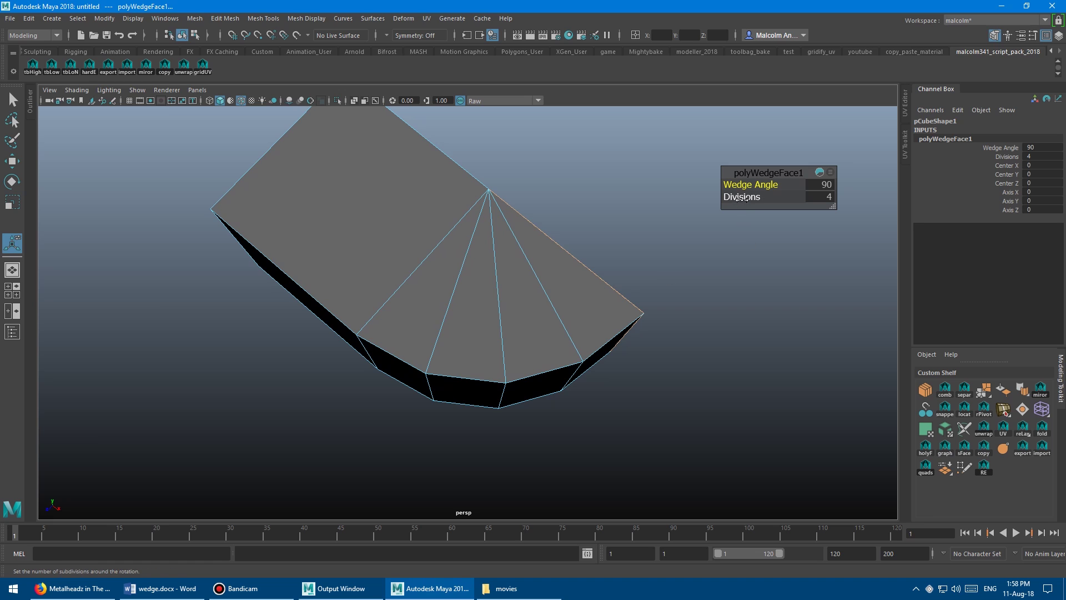
Try varying the divisions of the wedge about the vertical edge, and undo that wedge.
middle_click_drag(628, 200, 628, 204)
key("ctrl+z")
left_click_drag(516, 271, 530, 240, "alt")
key("ctrl+z")
key("ctrl+z")
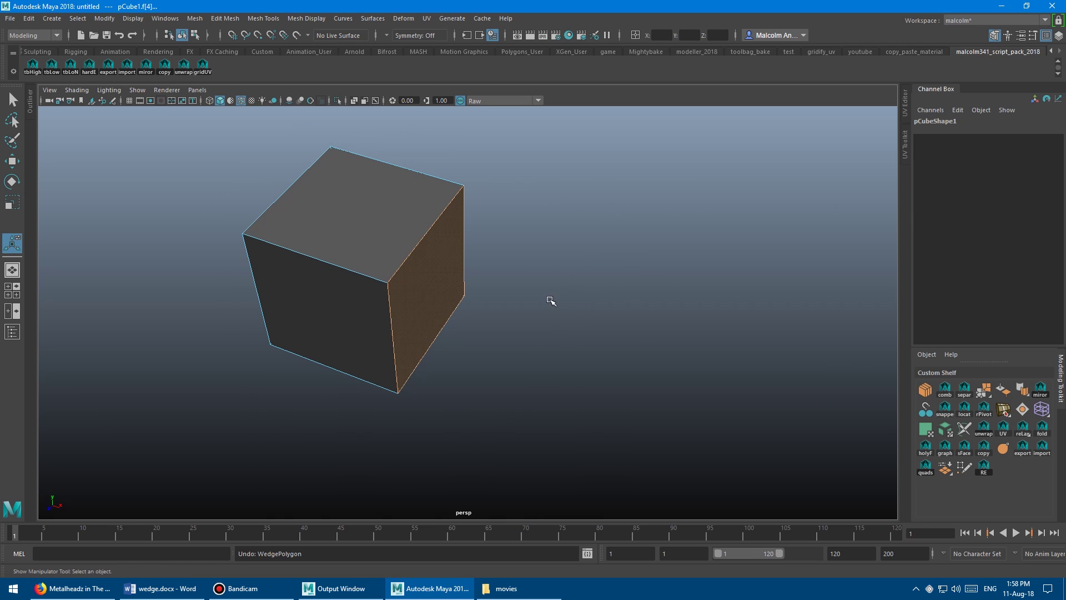
Wedge the cube's right face 90° about its bottom edge with 11 divisions.
mouse_move(550, 301)
left_mouse_down("alt")
mouse_move(547, 268)
mouse_move(552, 299)
left_mouse_up("alt")
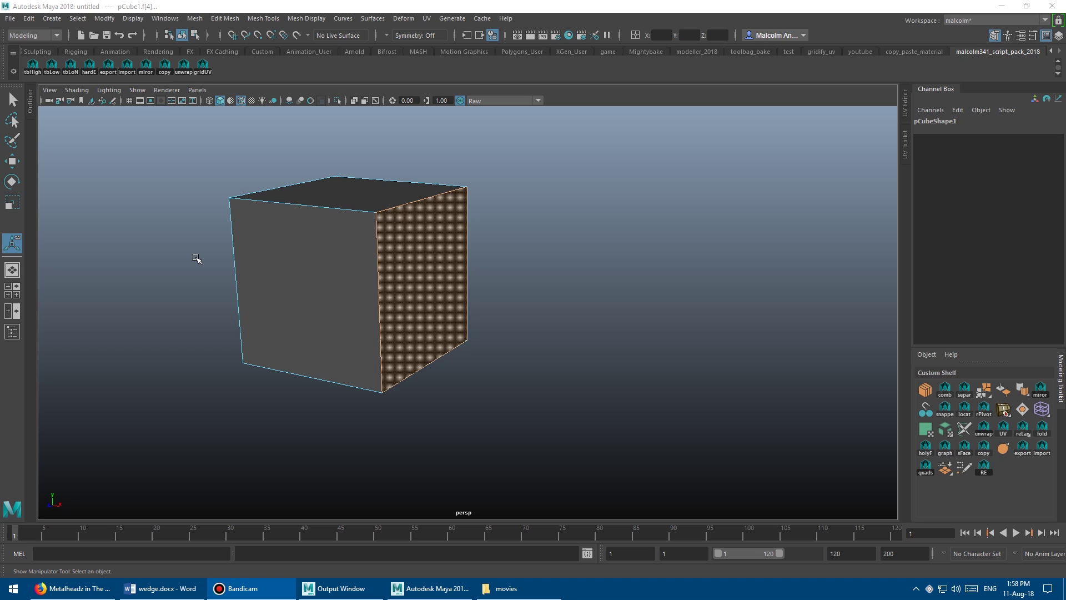
left_click(229, 19)
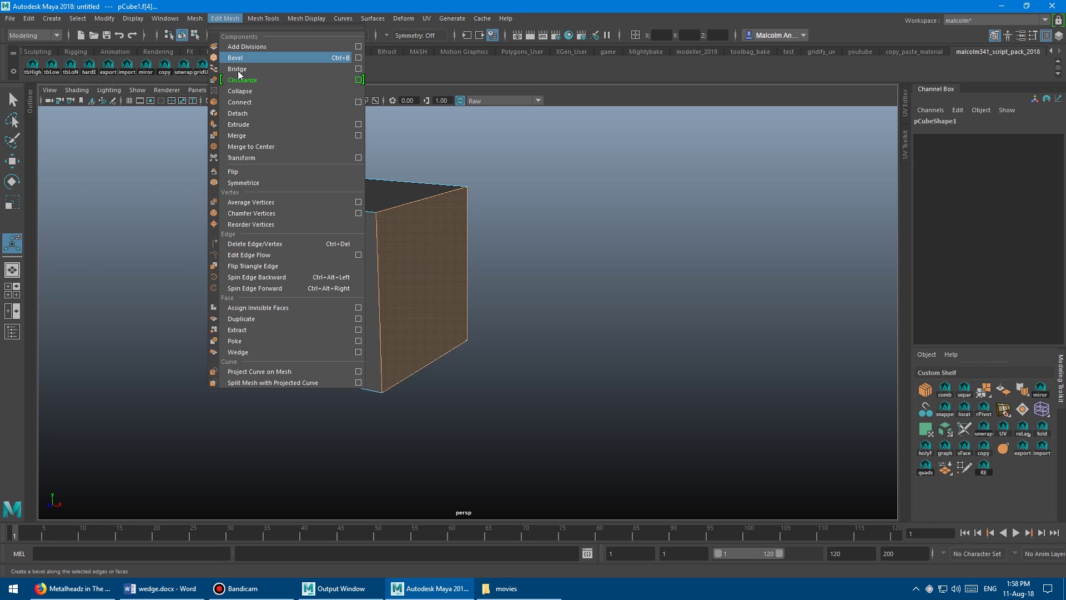
left_click(247, 352)
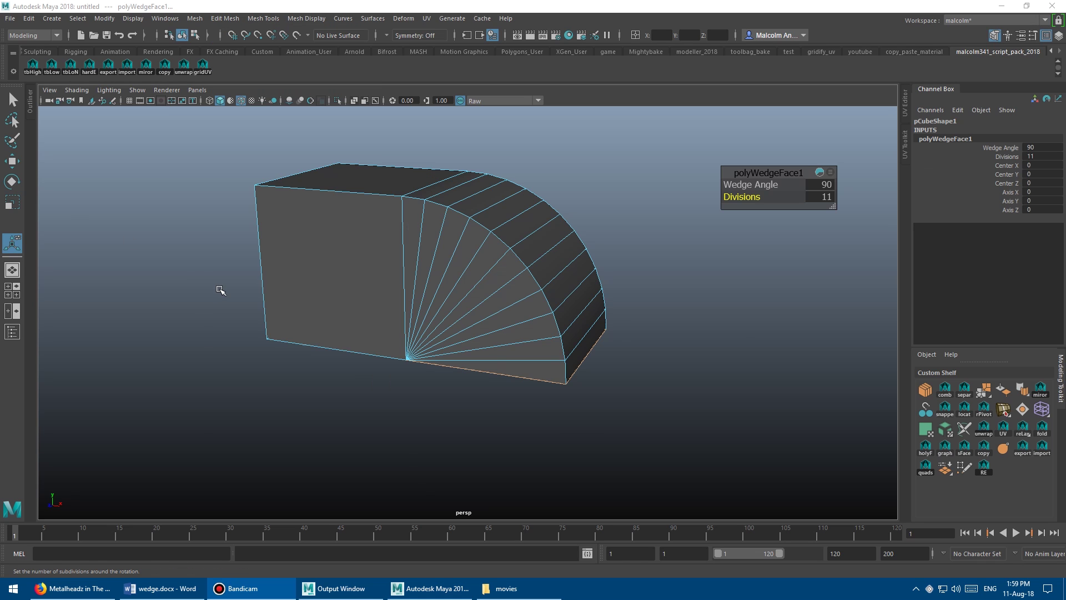
Examine the wedge's segments and the pivot edge where they converge, from the side and from below.
left_click_drag(459, 316, 487, 278, "alt")
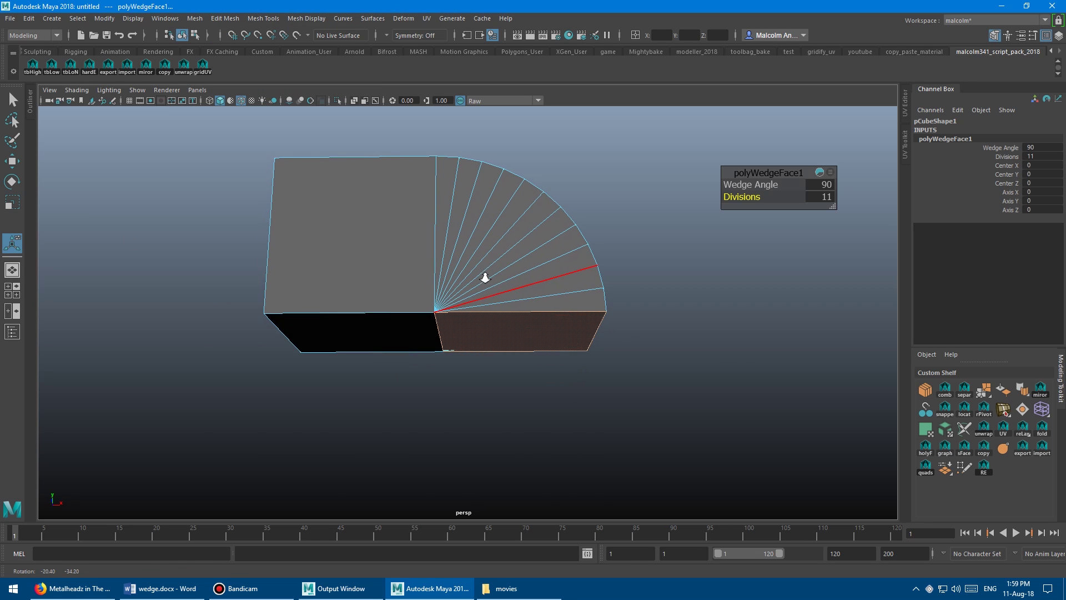
right_click_drag(488, 278, 512, 300, "alt")
middle_click_drag(512, 300, 483, 276, "alt")
left_click_drag(483, 275, 484, 282, "alt")
right_click_drag(484, 282, 523, 285, "alt")
left_click_drag(524, 286, 522, 295, "alt")
right_click_drag(521, 295, 556, 295, "alt")
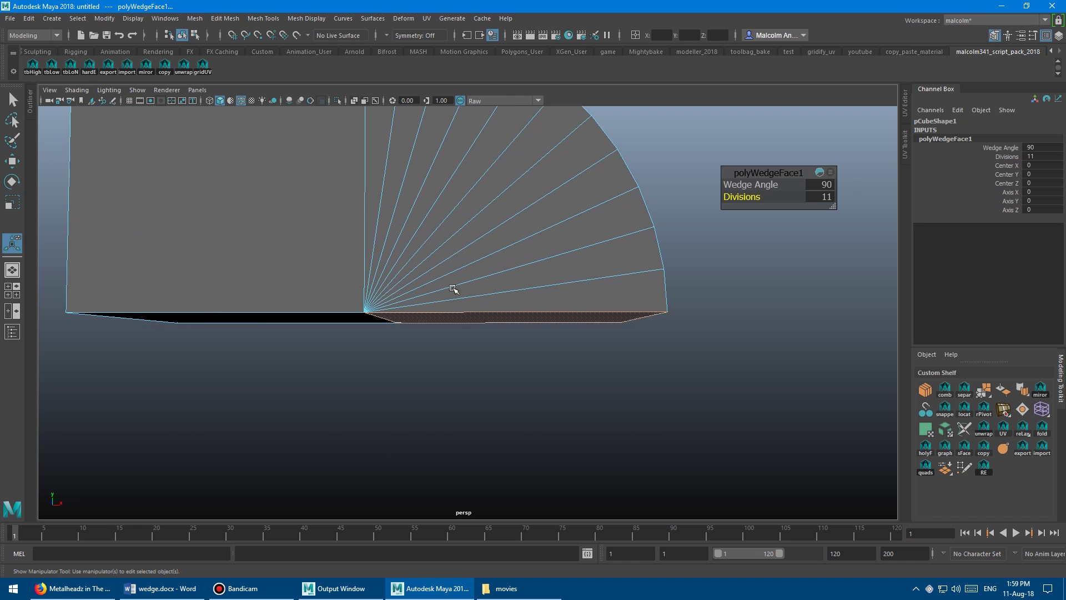
left_click_drag(444, 288, 465, 320, "alt")
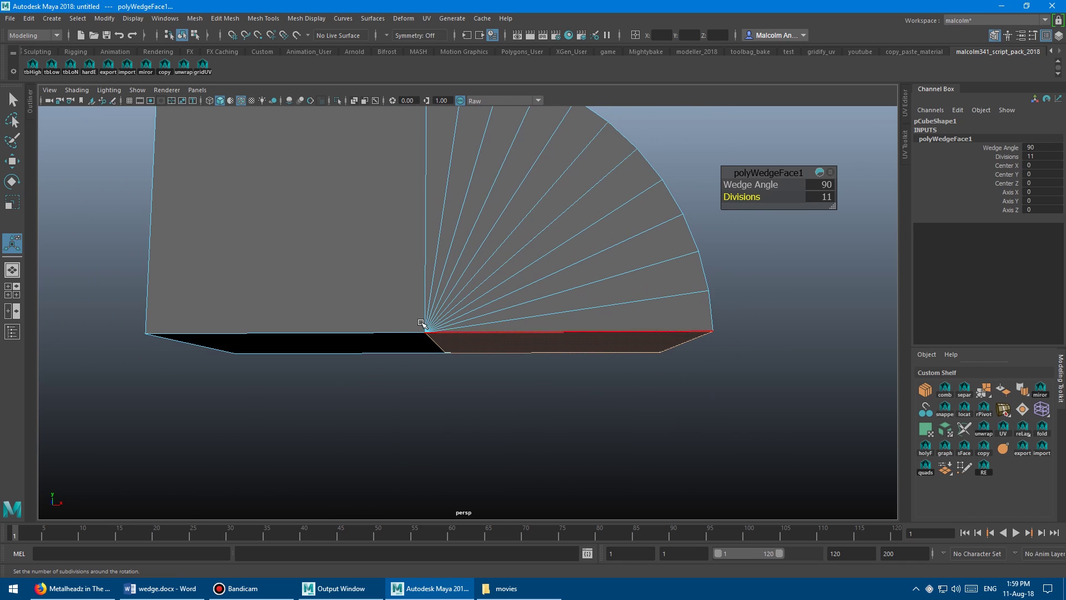
left_click_drag(524, 290, 554, 295, "alt")
right_click_drag(554, 295, 433, 286, "alt")
left_click_drag(433, 286, 318, 312, "alt")
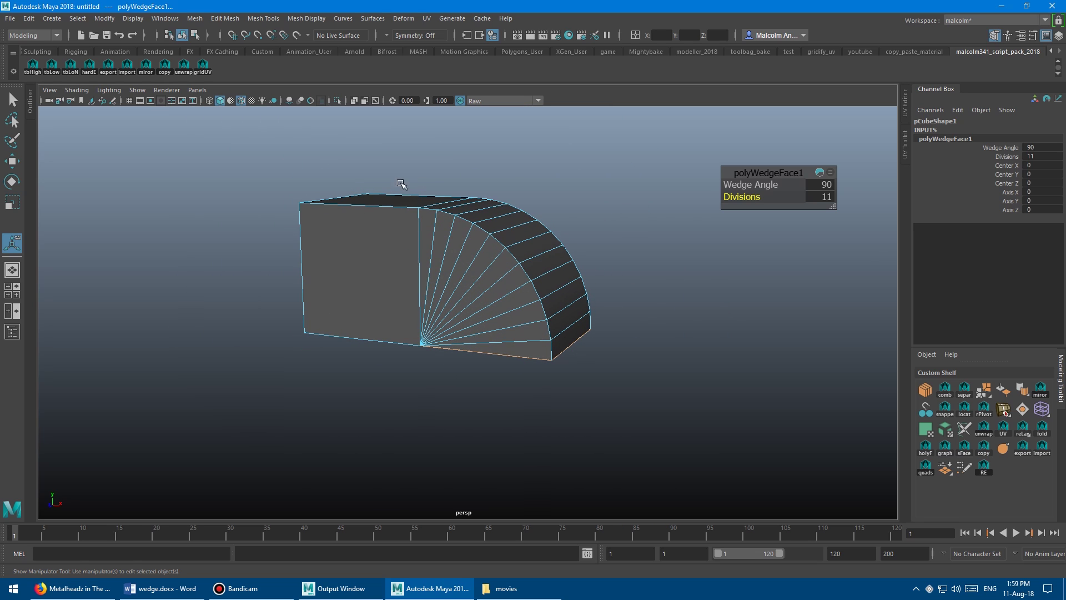
left_click_drag(547, 281, 424, 244, "alt")
right_click_drag(425, 244, 583, 254, "alt")
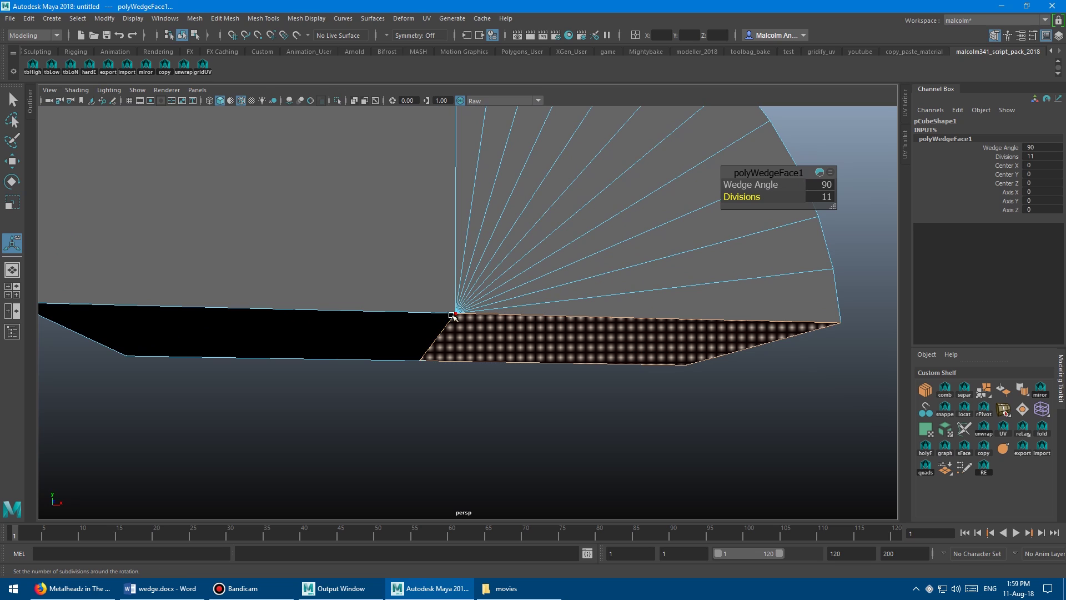
Extrude the wedge's end face straight down to form a vertical duct section.
left_click(522, 342)
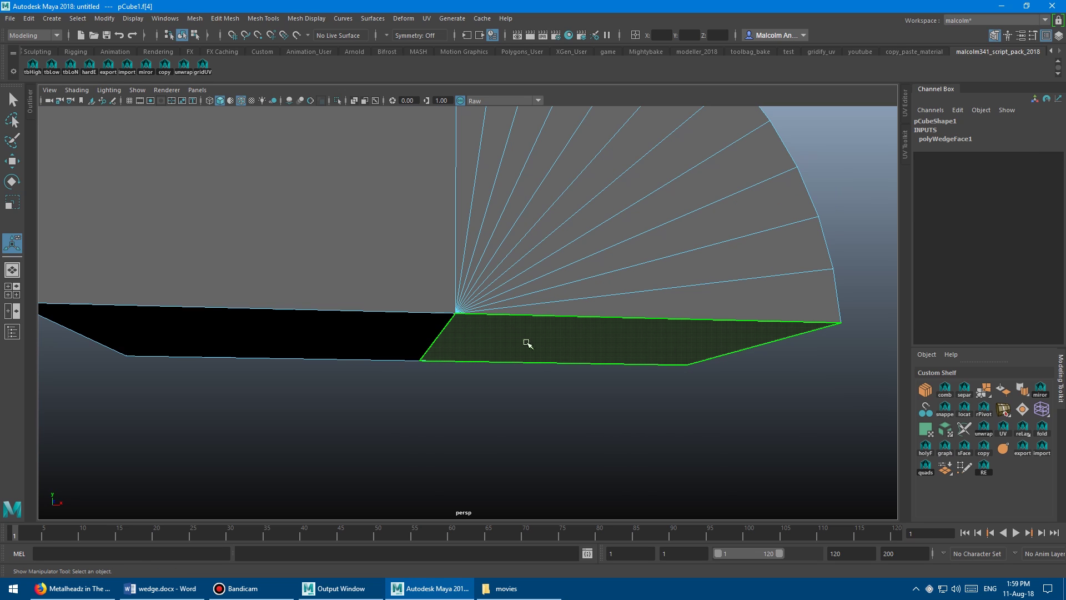
key("w")
left_click_drag(518, 246, 452, 252, "alt")
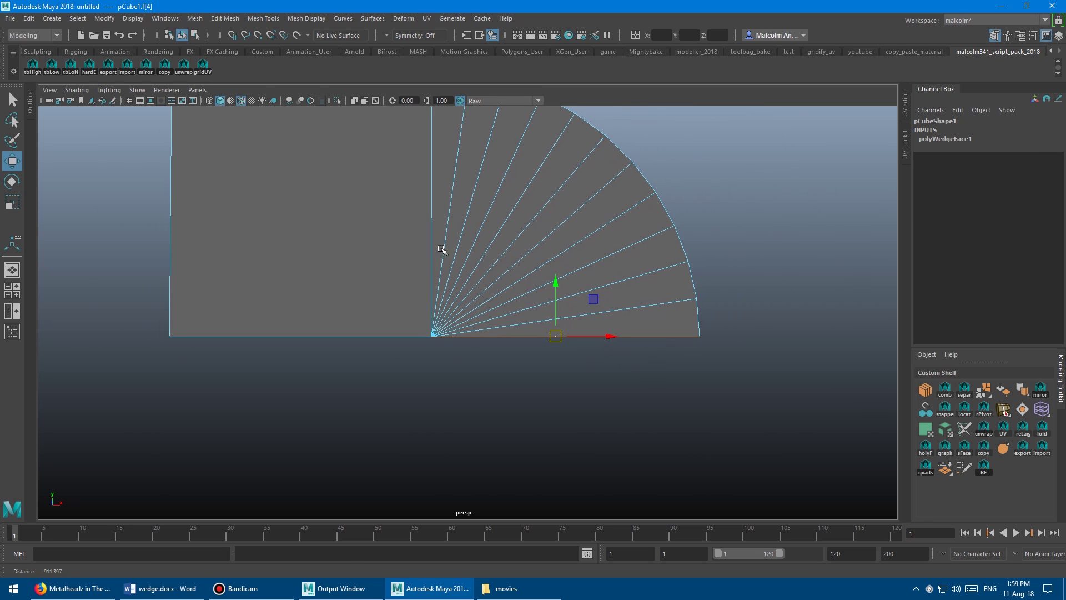
left_click_drag(557, 285, 555, 410, "shift")
right_click_drag(623, 257, 464, 239, "alt")
left_click_drag(464, 239, 468, 293, "alt")
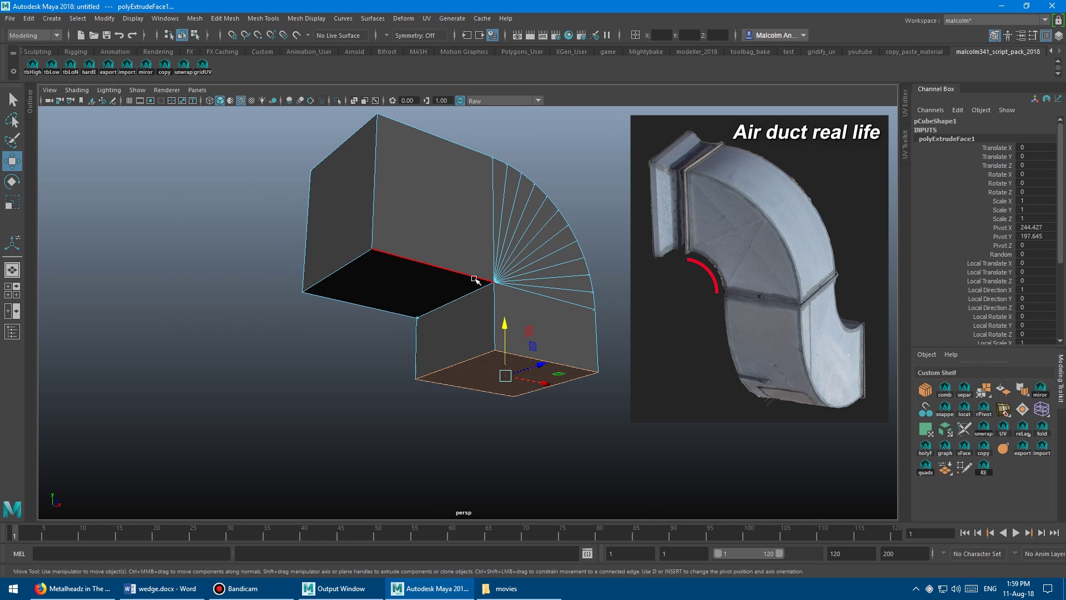
Inspect the sharp inner corner of the duct, and undo the extrusion and the wedge back to the plain cube.
left_click_drag(486, 292, 370, 301, "alt")
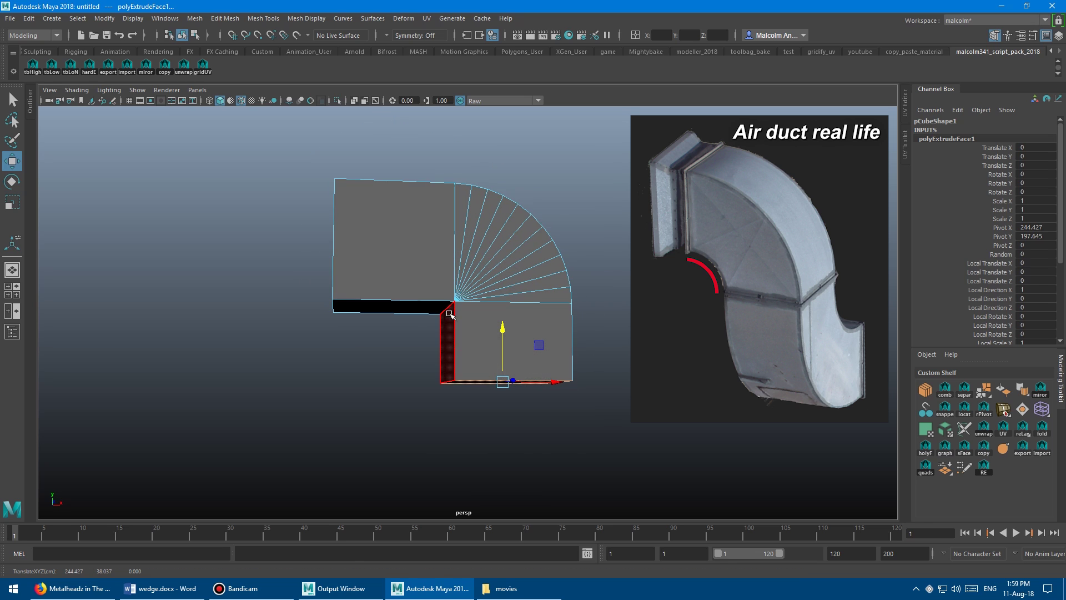
left_click_drag(435, 315, 316, 258, "alt")
key("ctrl+z")
key("ctrl+z")
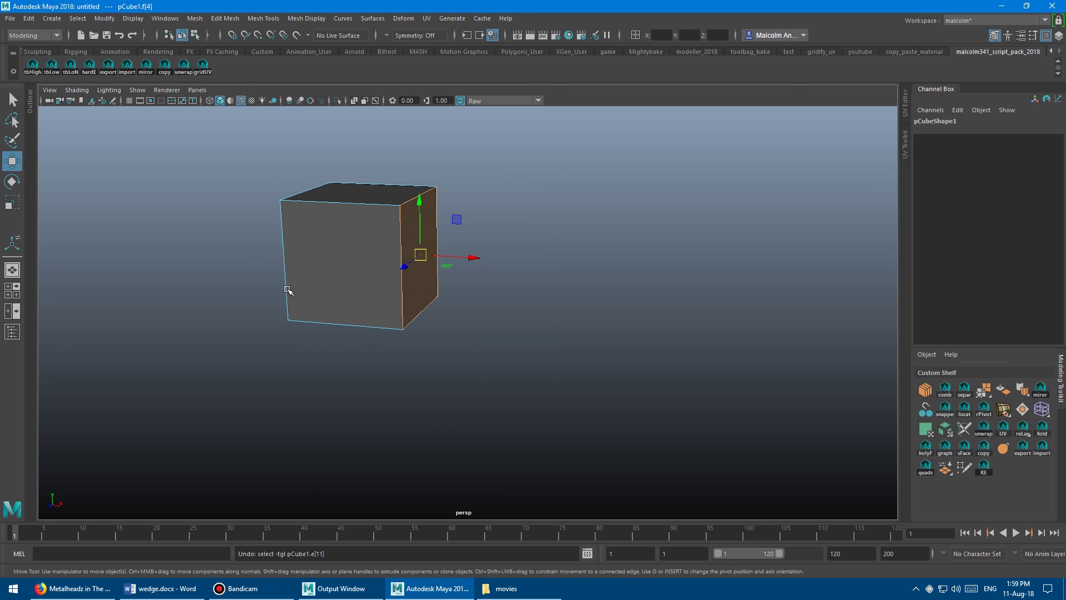
key("ctrl+z")
key("ctrl+z")
key("ctrl+z")
left_click(526, 288)
Create a polygon cylinder below the cube and scale it uniformly to about 156.95.
right_click_drag(531, 282, 450, 277, "alt")
left_click_drag(450, 277, 476, 281, "alt")
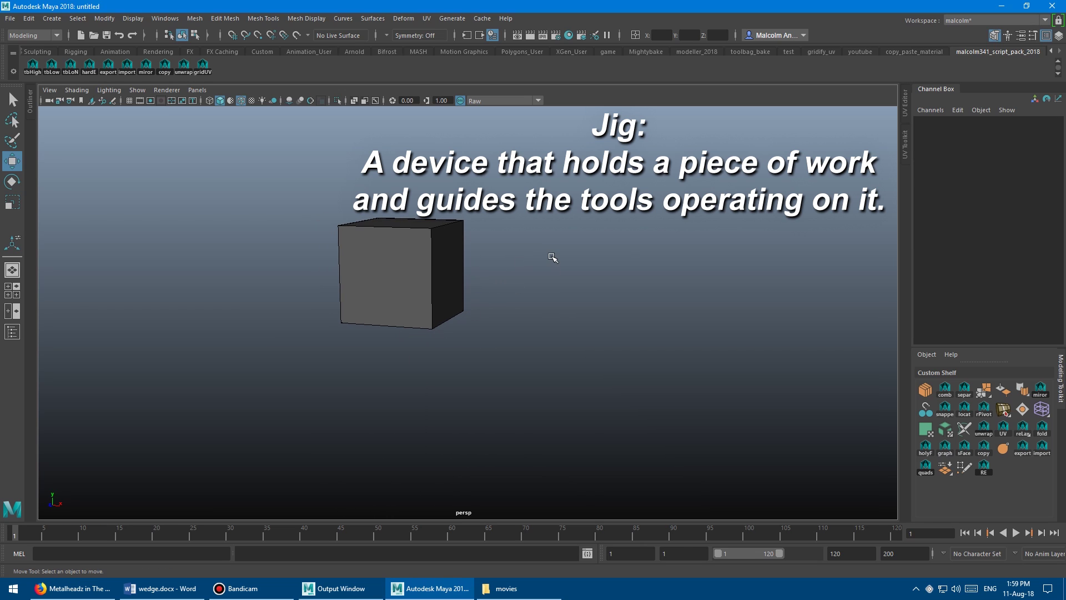
right_click_drag(534, 251, 481, 265, "shift")
key("r")
middle_click_drag(509, 261, 573, 271)
Rotate the cylinder 90° about the X axis so that its flat cap faces forward.
key("e")
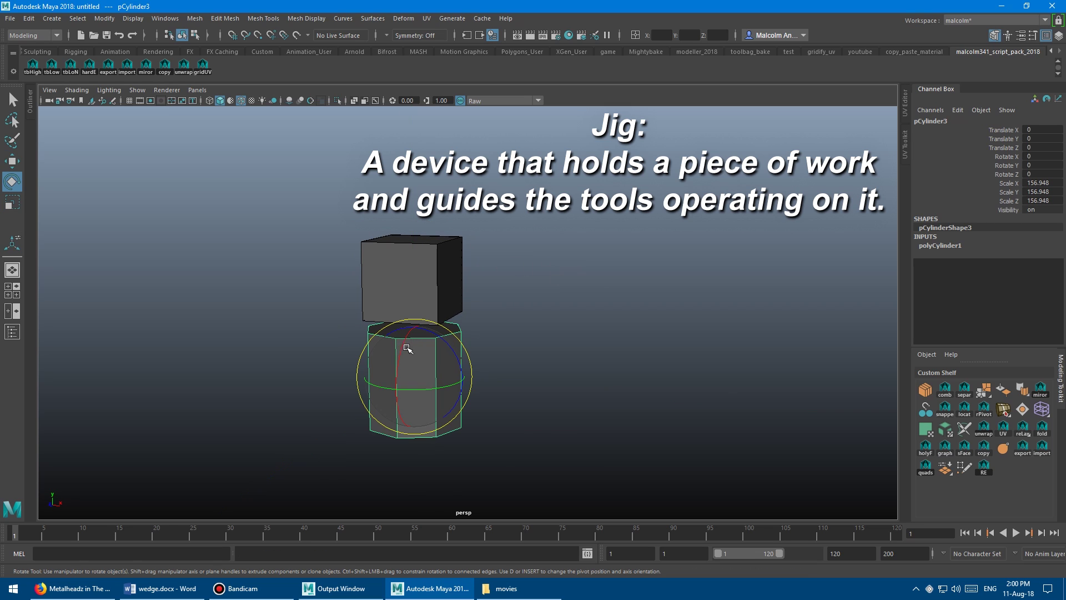
left_click_drag(402, 343, 405, 400)
left_click_drag(537, 290, 492, 266, "alt")
right_click_drag(493, 267, 546, 257, "alt")
left_click(449, 214)
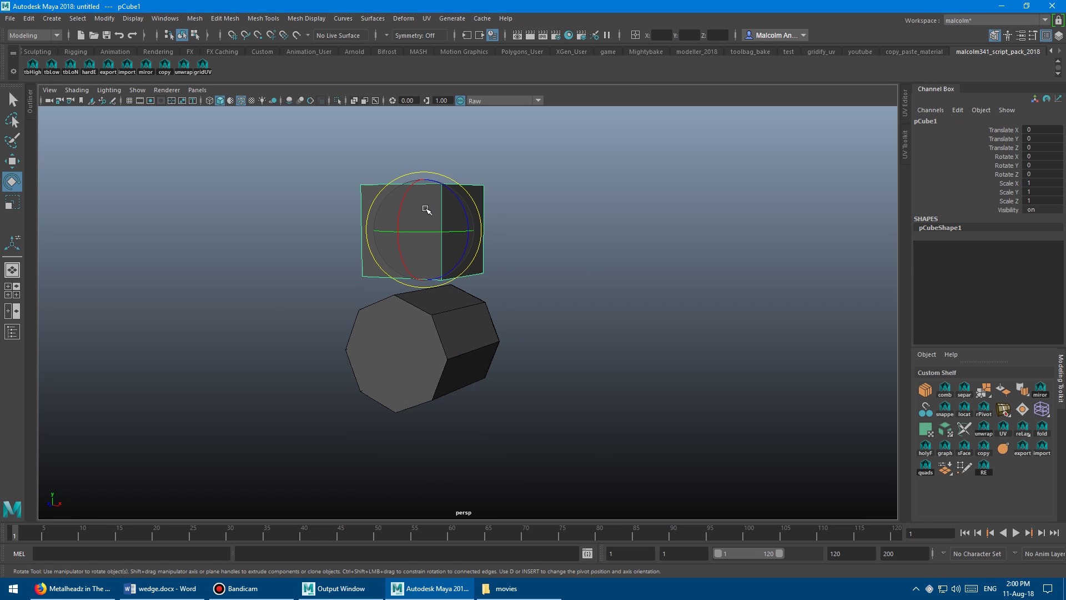
left_click_drag(486, 351, 469, 312, "alt")
Set the cylinder's axis subdivisions to 16 in its creation history.
left_click(453, 319)
key("t")
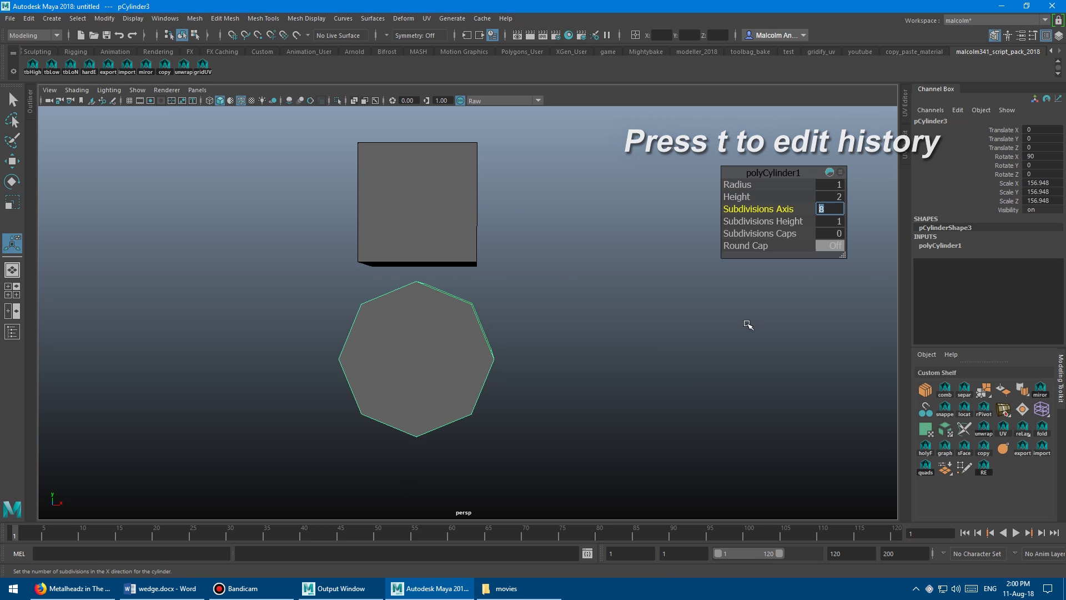
type("16")
key("Return")
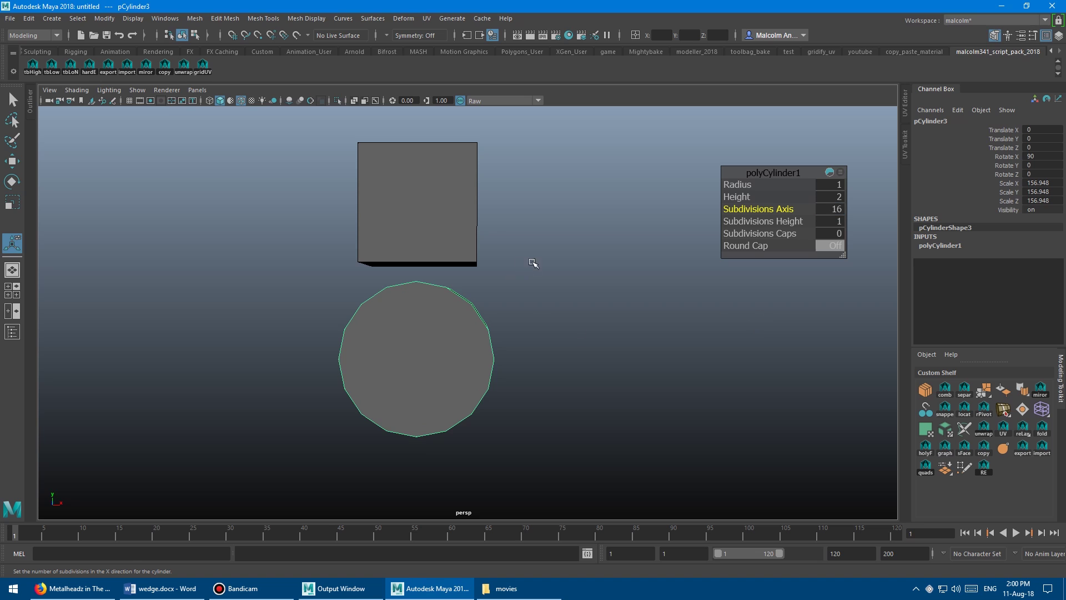
left_click_drag(533, 263, 560, 282, "alt")
left_click_drag(487, 183, 482, 259, "alt")
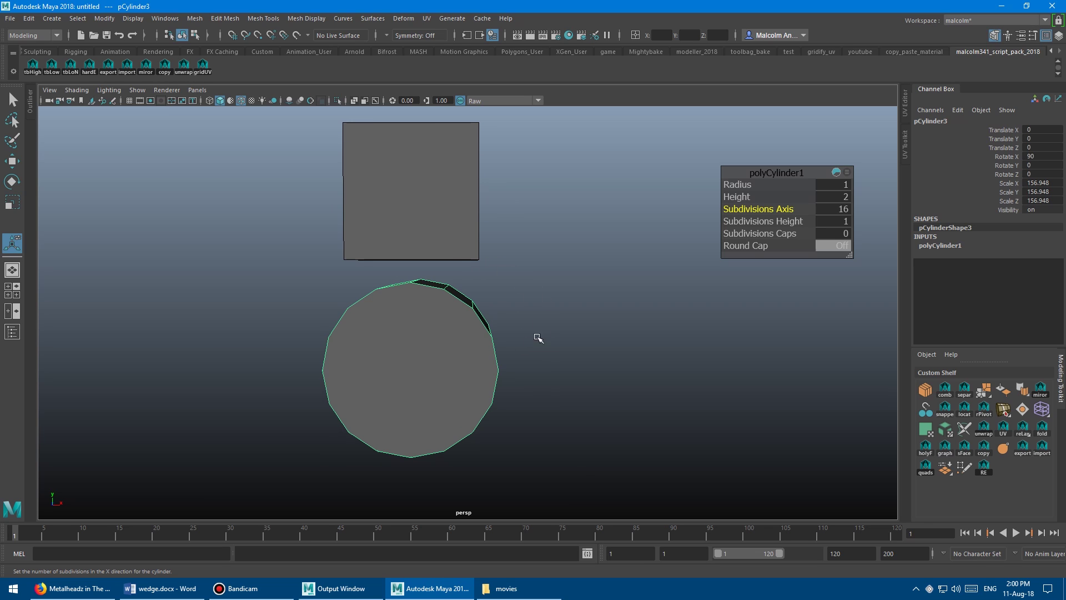
left_click_drag(535, 287, 499, 285, "alt")
key("alt+shift+d")
key("w")
middle_click_drag(461, 273, 509, 266, "alt")
key("ctrl+z")
key("ctrl+z")
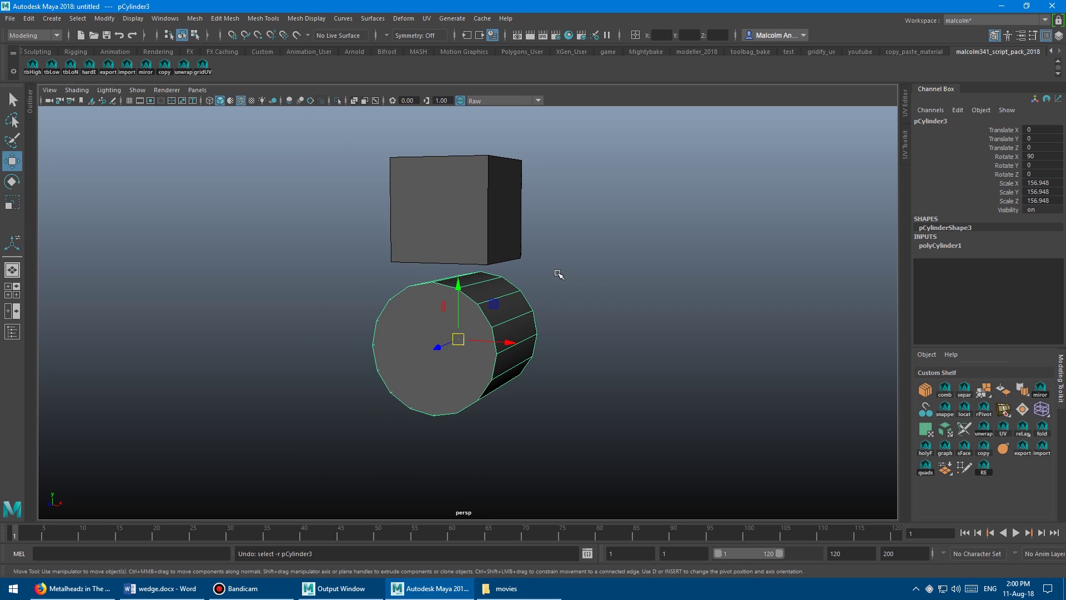
Reopen the cylinder's creation history and set its cap subdivisions to 1.
key("t")
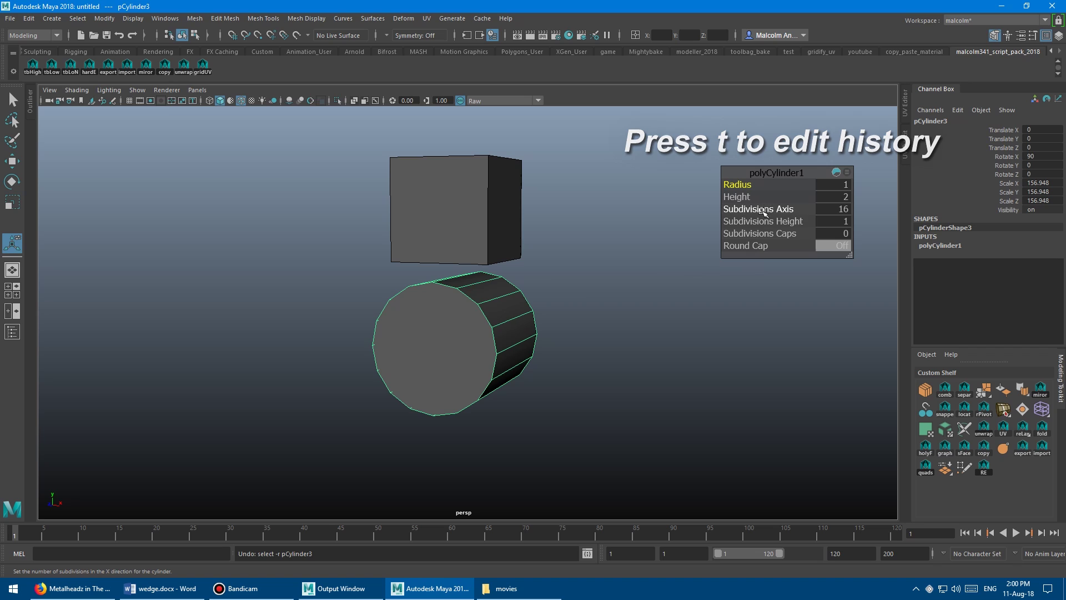
left_click(788, 234)
type("1")
key("Return")
Freeze the cylinder's transformations, clear its history, and raise it against the cube's underside at Translate Y 40.697.
left_click_drag(487, 251, 526, 294, "alt")
key("ctrl+f")
key("w")
right_click_drag(526, 294, 558, 291, "alt")
left_click_drag(558, 292, 464, 210, "alt")
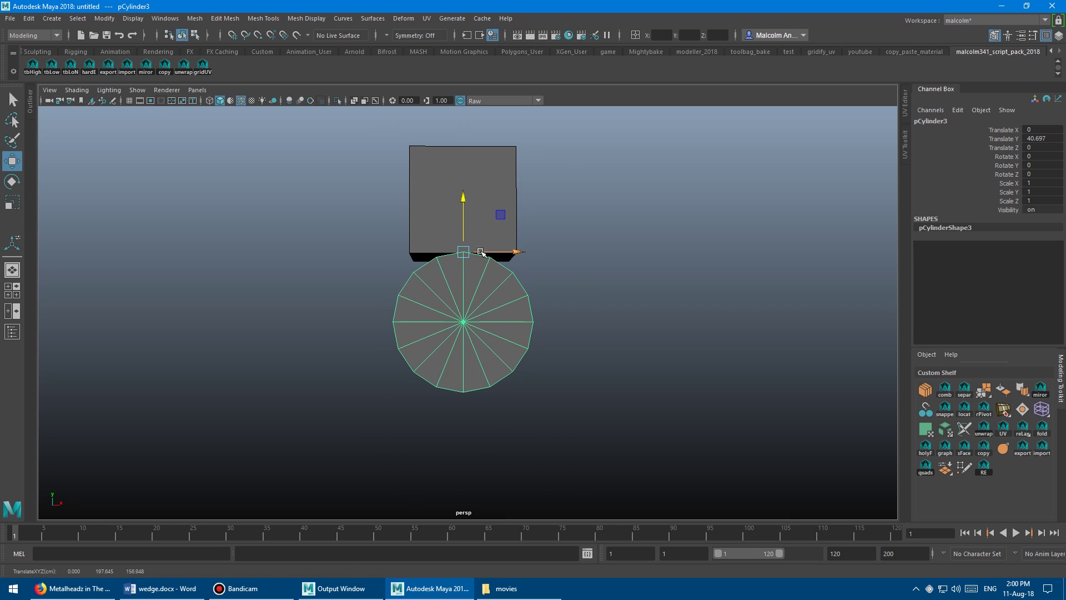
Align the cylinder under the cube's lower side edge at Translate X 122.213 and scale it uniformly to 0.96.
left_click_drag(566, 282, 544, 284, "alt")
left_click_drag(582, 329, 503, 327, "alt")
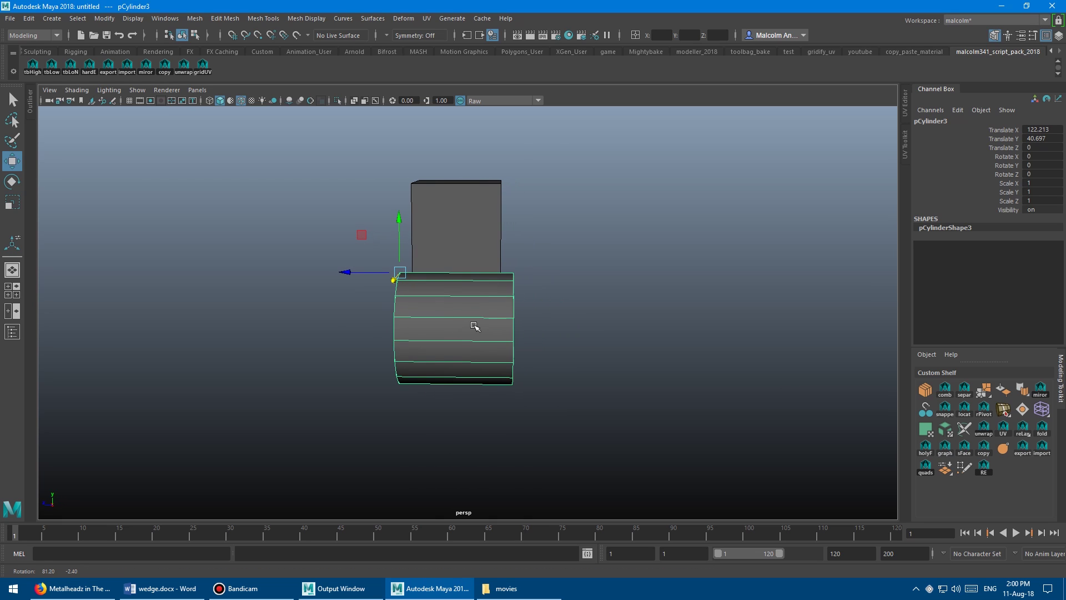
left_click_drag(477, 325, 631, 321, "alt")
scroll(638, 315, "up", 4)
middle_click_drag(640, 315, 551, 321, "alt")
key("r")
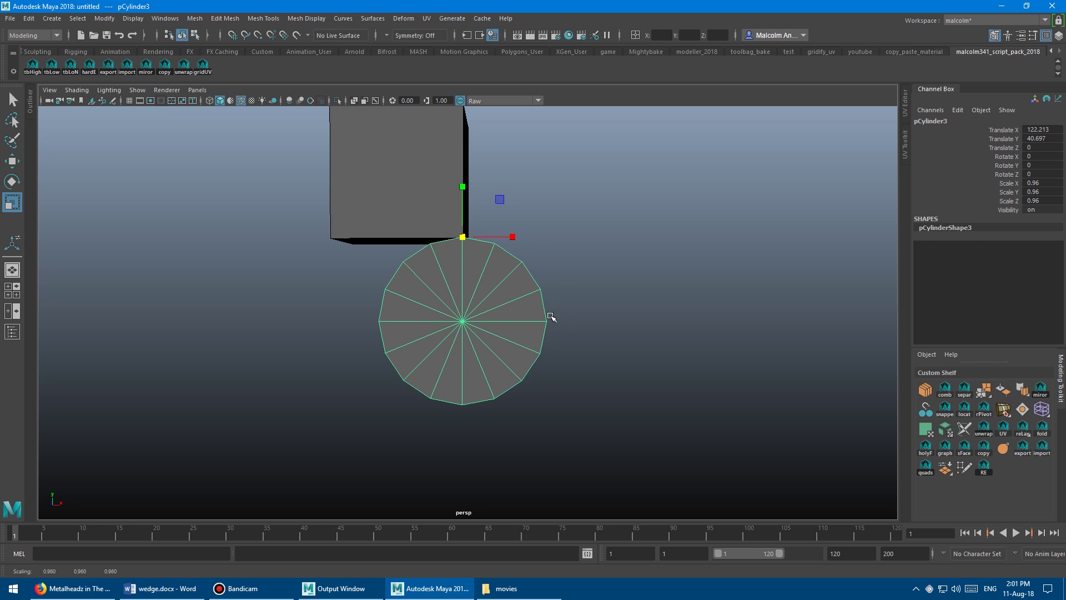
Move the vertices of both cylinder caps flush with the cube's front and back faces, and return to object mode.
left_click_drag(567, 260, 469, 255, "alt")
key("w")
right_click_drag(488, 262, 430, 255)
left_click_drag(469, 202, 607, 453)
left_click_drag(491, 315, 507, 264)
left_click_drag(401, 261, 409, 424, "alt")
left_click_drag(339, 314, 393, 261)
left_click_drag(331, 335, 410, 281, "alt")
scroll(409, 281, "down", 2)
left_click_drag(549, 323, 575, 318, "alt")
scroll(470, 351, "up", 2)
right_click_drag(469, 351, 525, 245)
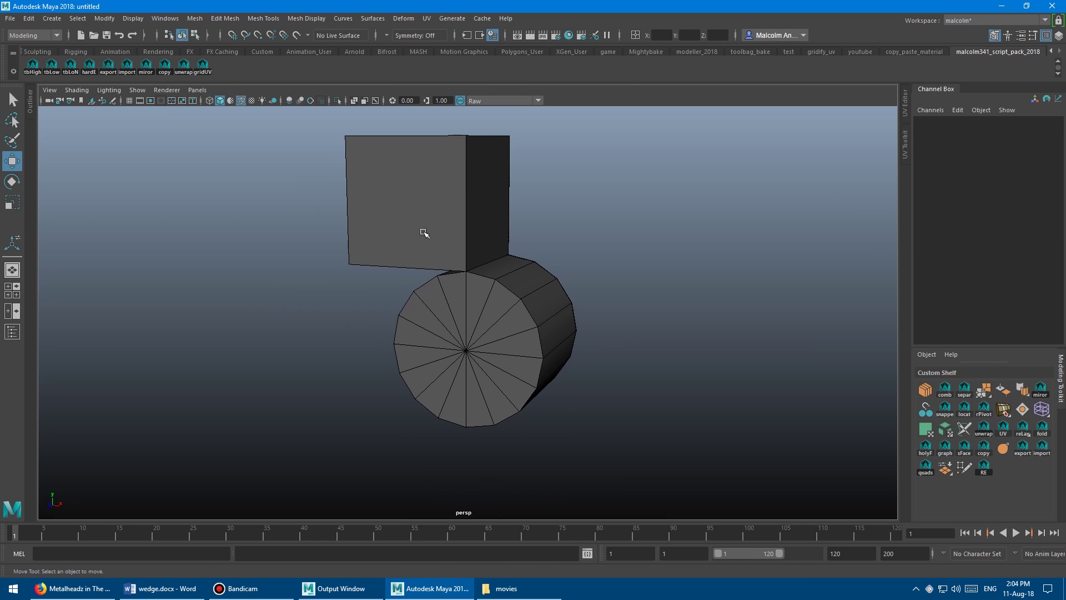
Select the cube's side face and a lengthwise edge of the cylinder together in multi-component mode.
left_click(423, 232)
left_click(472, 304)
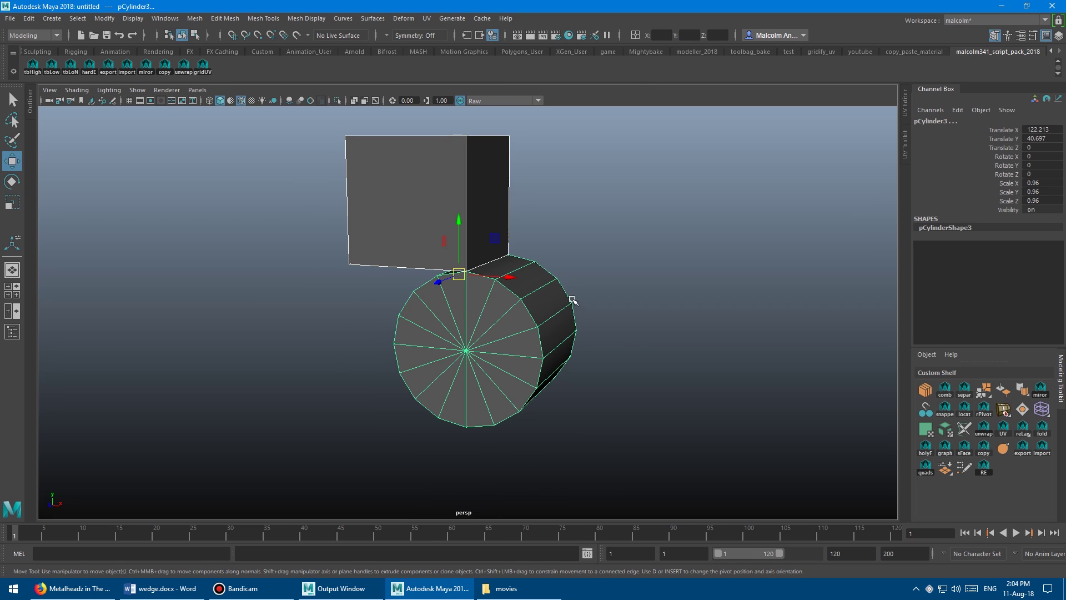
mouse_move(572, 300)
left_mouse_down("alt")
mouse_move(543, 317)
mouse_move(562, 308)
left_mouse_up("alt")
right_click_drag(541, 247, 570, 262)
left_click_drag(571, 262, 566, 294, "alt")
left_click(436, 230)
left_click(512, 354, "shift")
left_click_drag(650, 309, 633, 319, "alt")
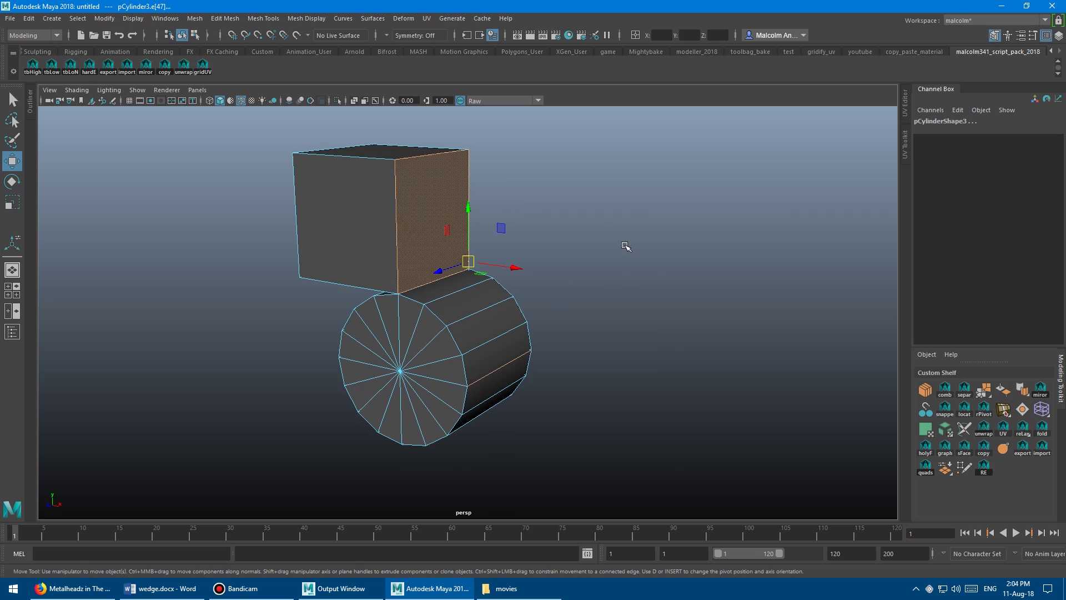
Try the Wedge Face operation around the cylinder edge with a wedge angle of -90.
right_click_drag(627, 245, 578, 260, "shift")
left_click(826, 187)
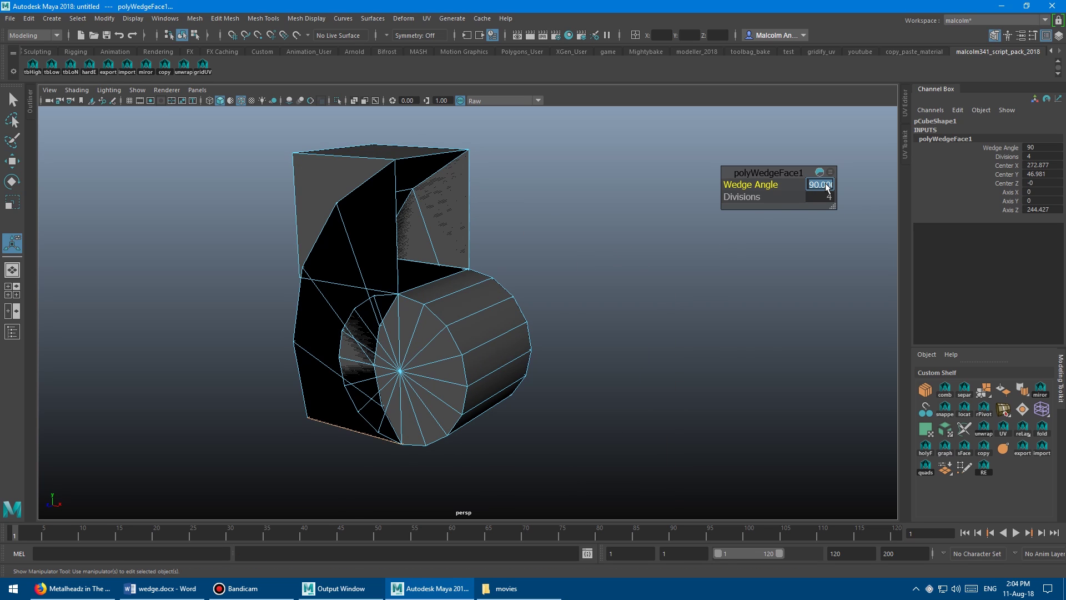
type("-90")
key("Return")
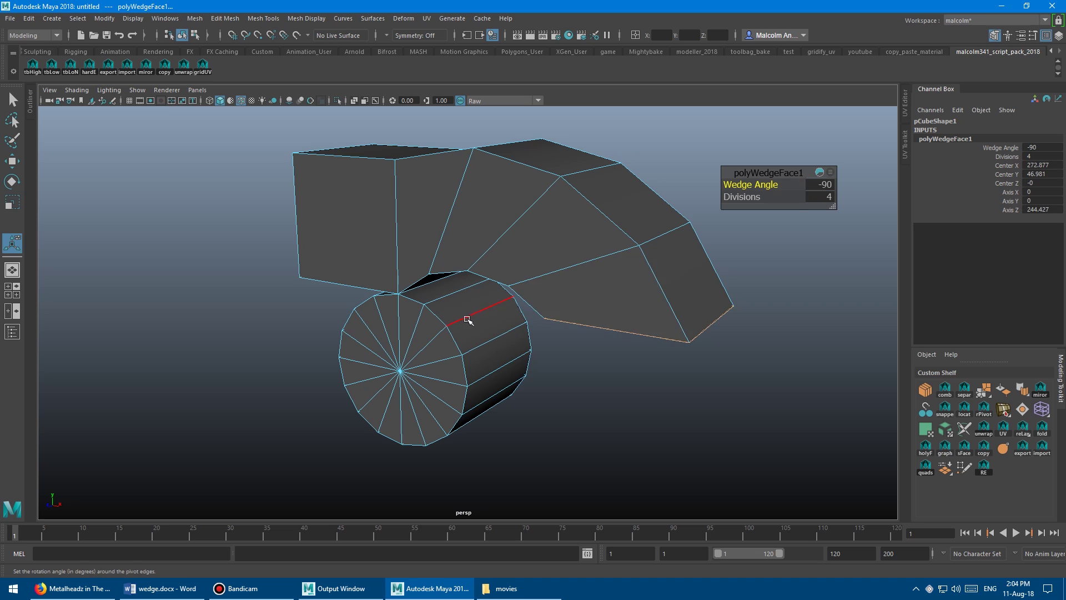
left_click_drag(469, 302, 454, 279, "alt")
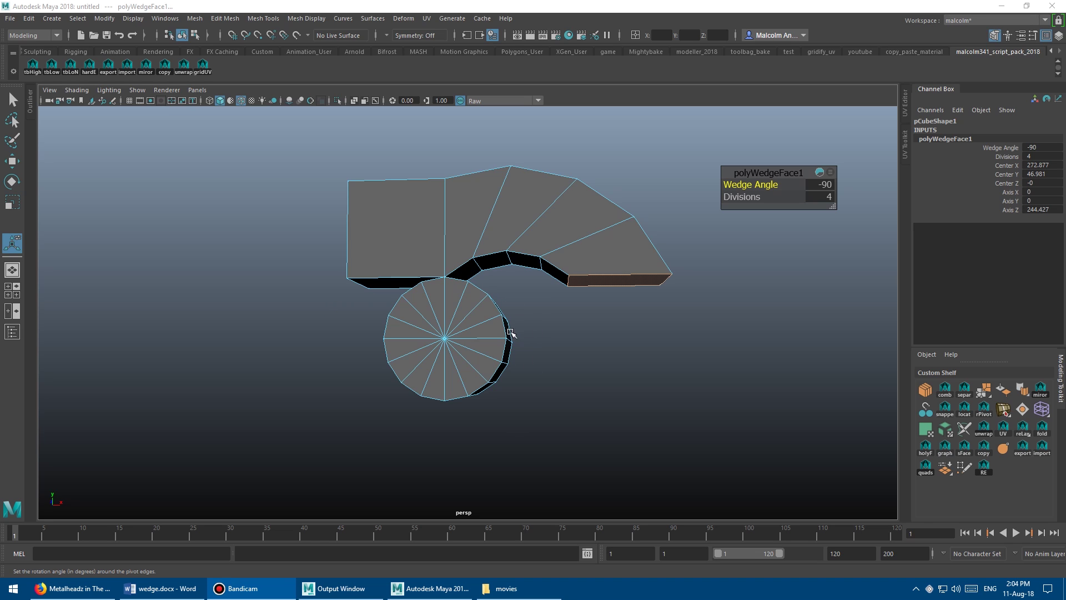
left_click_drag(514, 345, 568, 316, "alt")
mouse_move(568, 316)
right_mouse_down("alt")
mouse_move(536, 312)
mouse_move(557, 317)
right_mouse_up("alt")
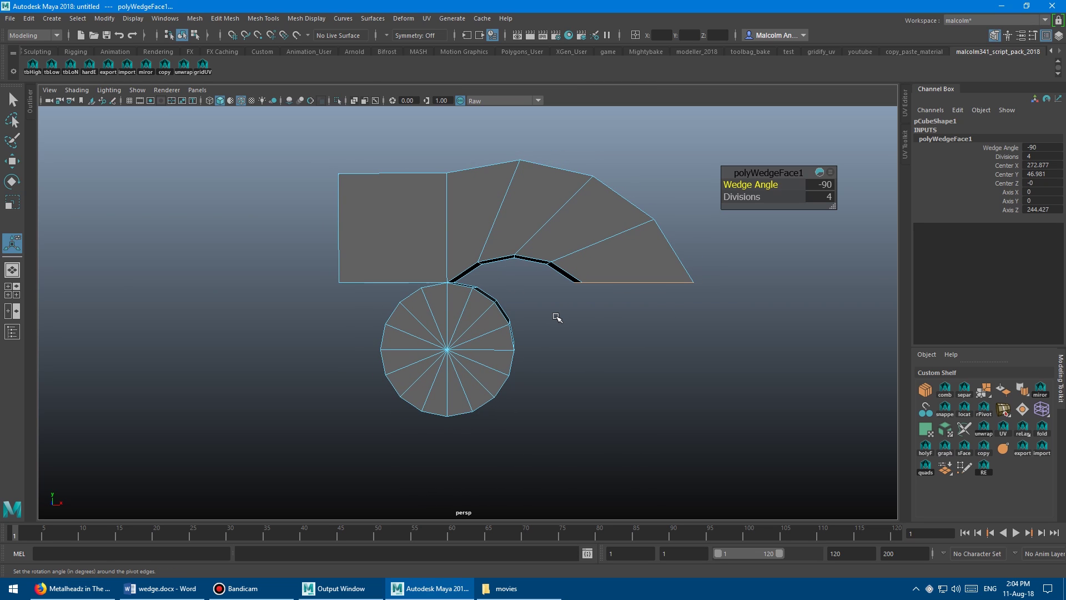
Undo the wedge and the cylinder edge selection, and return the cube to object mode with nothing selected.
key("ctrl+z")
key("ctrl+z")
key("ctrl+z")
key("ctrl+z")
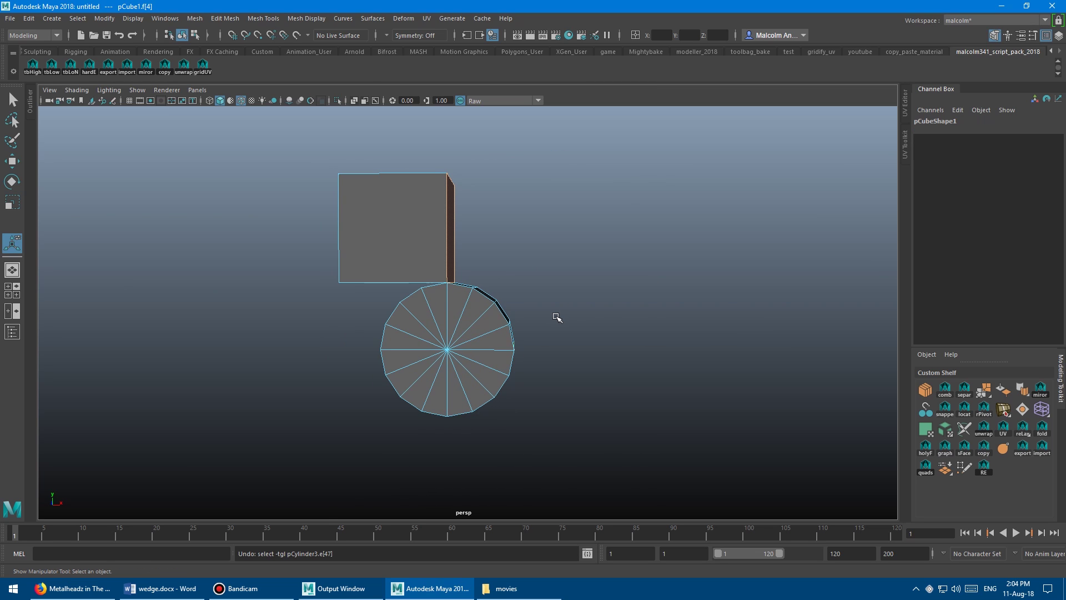
right_click_drag(411, 232, 470, 198)
key("q")
left_click(559, 263)
left_click_drag(546, 279, 475, 300, "alt")
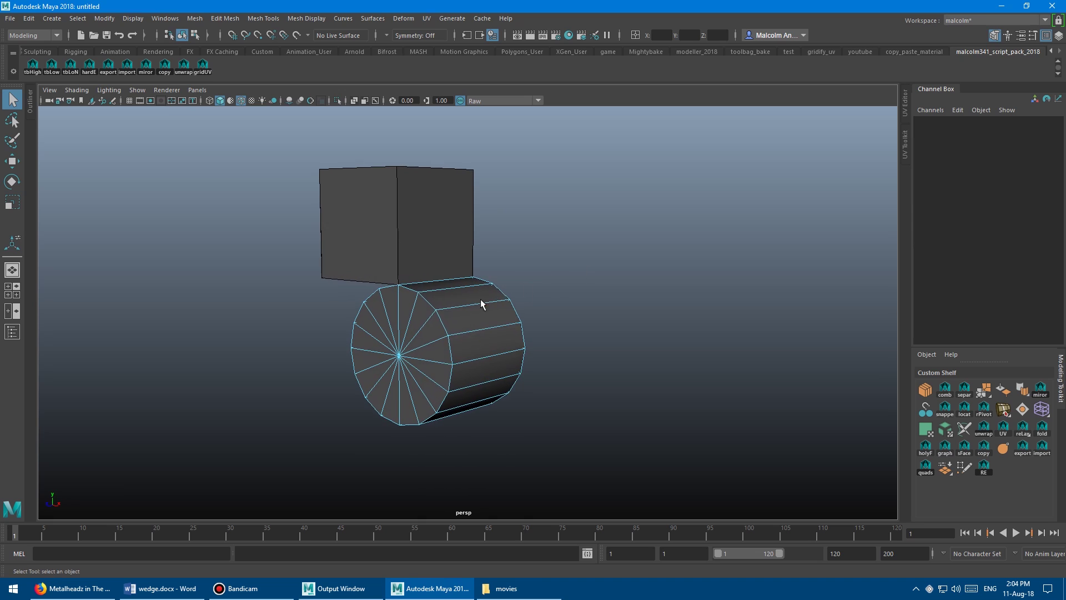
Return the cylinder to object mode, centre its pivot, and freeze its transformations.
right_click_drag(474, 299, 531, 273)
key("w")
left_click_drag(517, 267, 544, 258, "alt")
right_click_drag(545, 258, 589, 263, "alt")
left_click_drag(559, 271, 574, 263, "alt")
right_click_drag(575, 263, 464, 271, "alt")
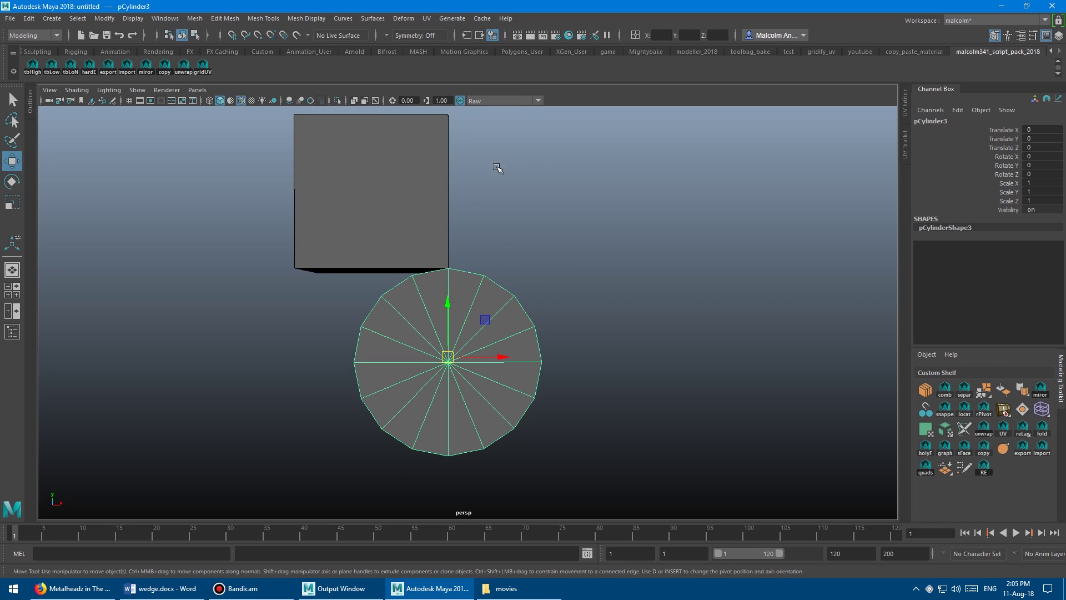
left_click_drag(510, 168, 424, 206, "alt")
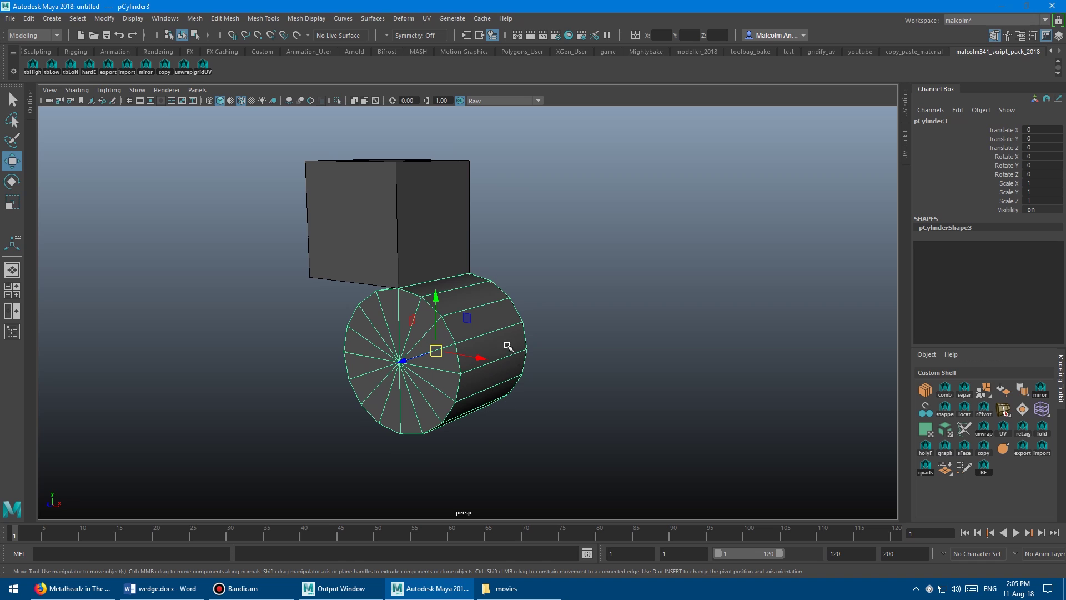
mouse_move(564, 377)
left_mouse_down("alt")
mouse_move(602, 361)
mouse_move(572, 364)
mouse_move(581, 367)
left_mouse_up("alt")
right_click_drag(581, 367, 598, 363, "alt")
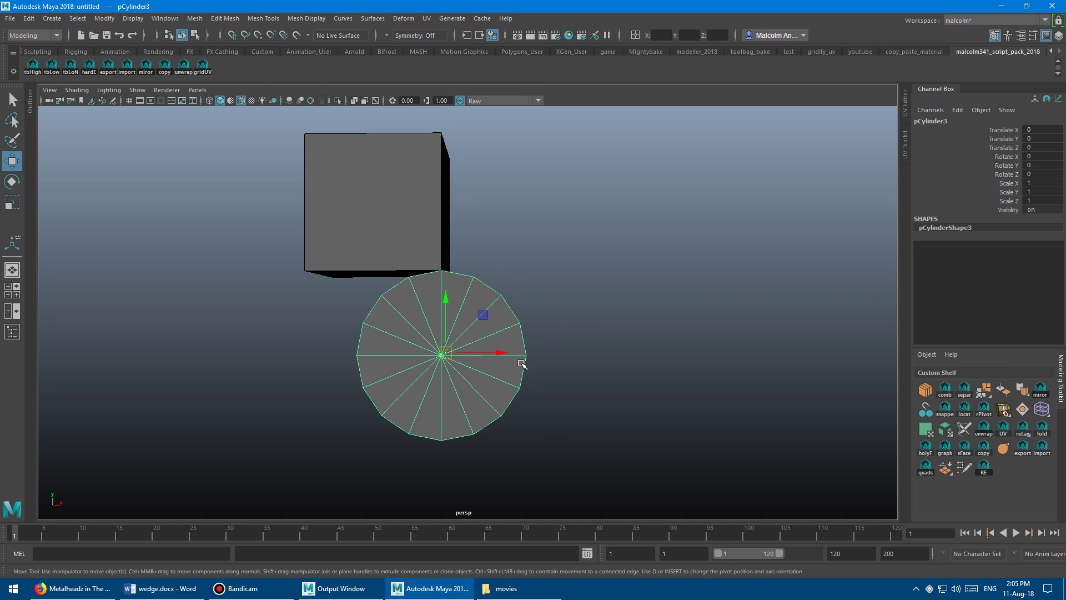
Extrude the cube's bottom face down to the level of the cylinder's centre.
left_click_drag(539, 299, 530, 275, "alt")
left_click(417, 261)
right_click_drag(400, 233, 399, 265)
left_click_drag(400, 280, 482, 340, "alt")
left_click(418, 283)
left_click_drag(598, 353, 518, 302, "alt")
right_click_drag(518, 268, 572, 253)
Select the cube's upper side face and the extrusion's lower edge along the cylinder's axis in multi-component mode.
left_click(486, 288)
left_click(473, 256)
right_click(495, 258)
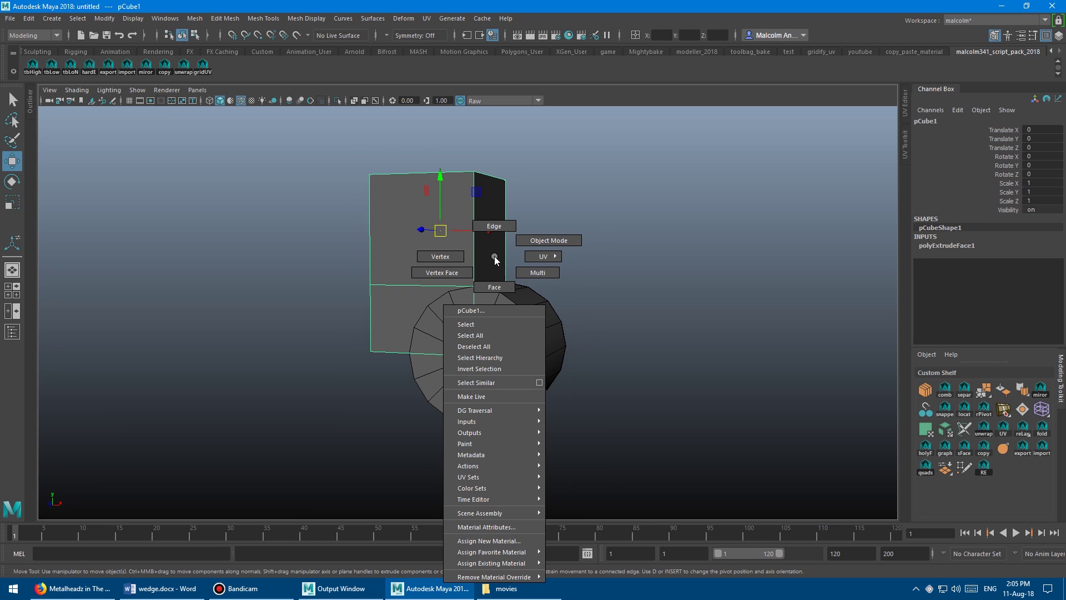
right_click_drag(517, 268, 518, 269)
left_click_drag(555, 262, 516, 258, "alt")
left_click(488, 232)
left_click_drag(560, 311, 519, 309, "alt")
key("4")
left_click_drag(659, 262, 621, 255, "alt")
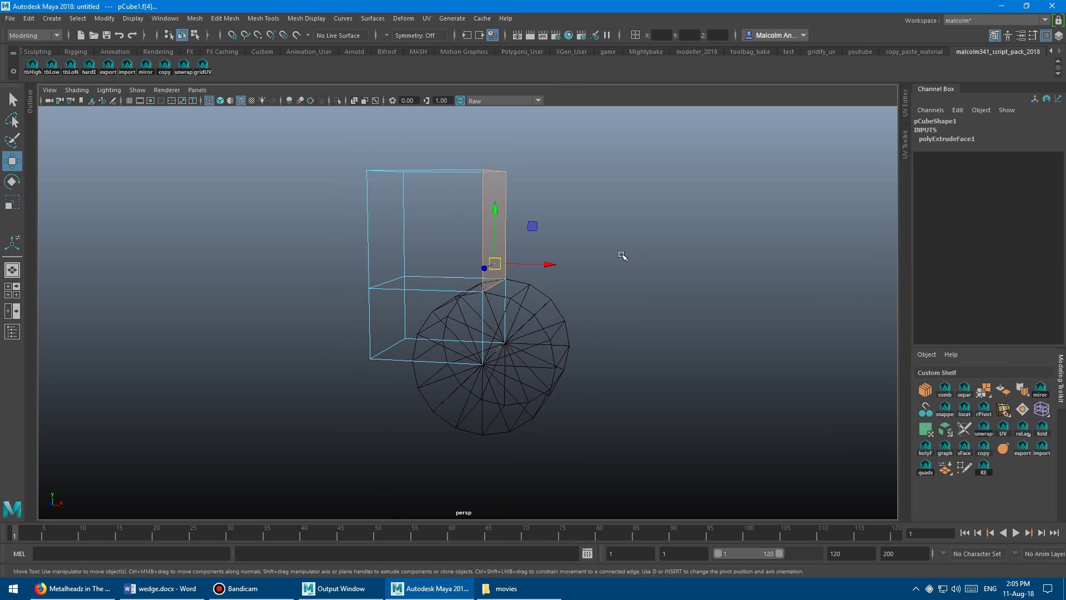
key("5")
Wedge the selected face around the selected edge with a wedge angle of -90, and check it against the cylinder.
right_click_drag(629, 209, 588, 221, "shift")
left_click(827, 185)
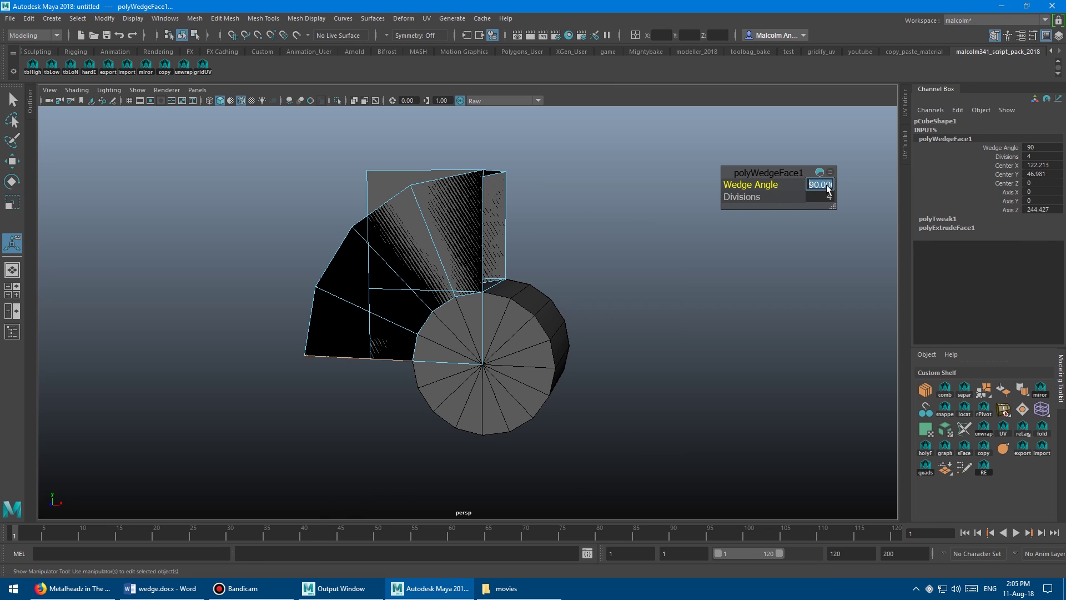
type("-90")
key("Return")
left_click_drag(422, 267, 449, 277, "alt")
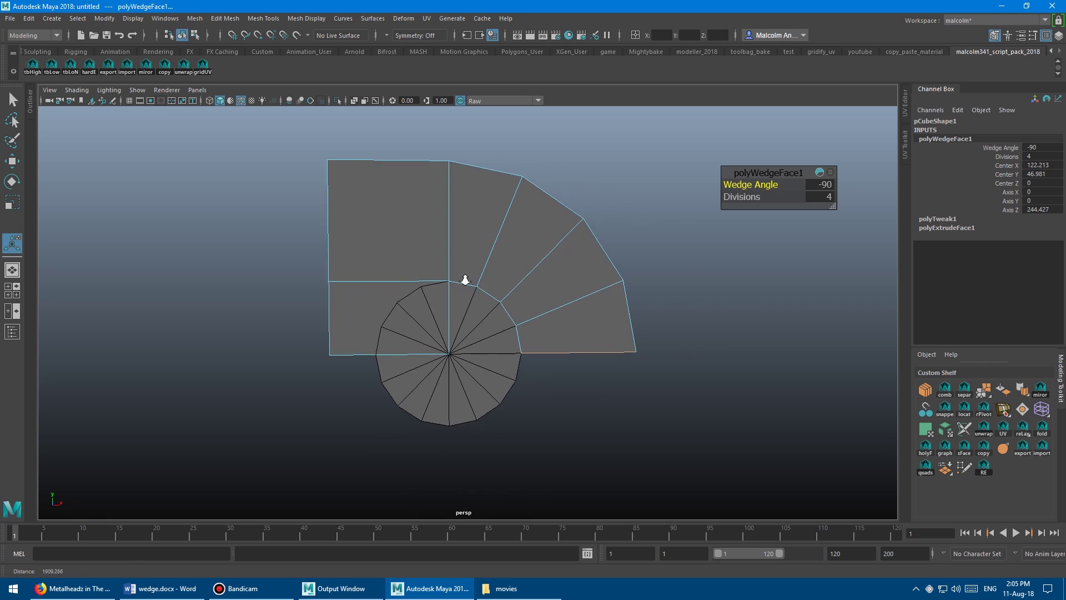
scroll(430, 264, "up", 3)
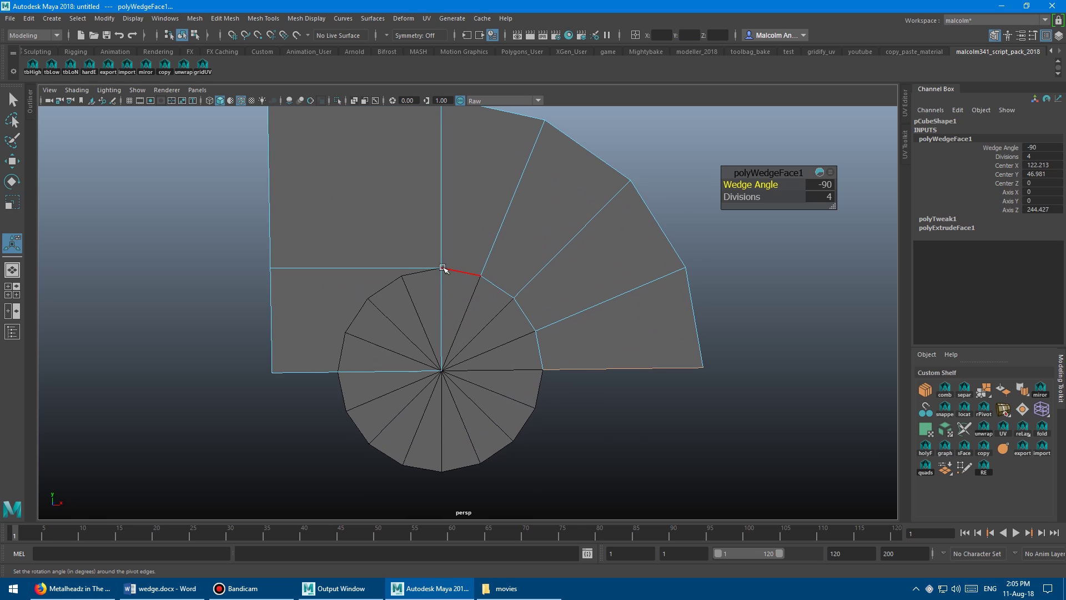
left_click_drag(531, 356, 457, 310, "alt")
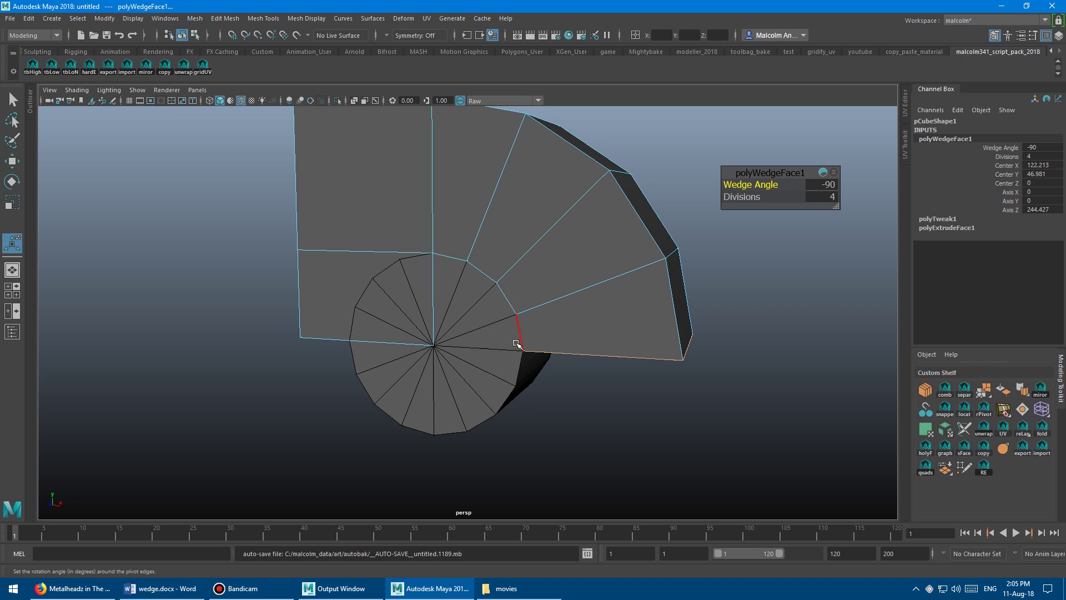
left_click_drag(464, 285, 448, 265, "alt")
scroll(464, 251, "up", 2)
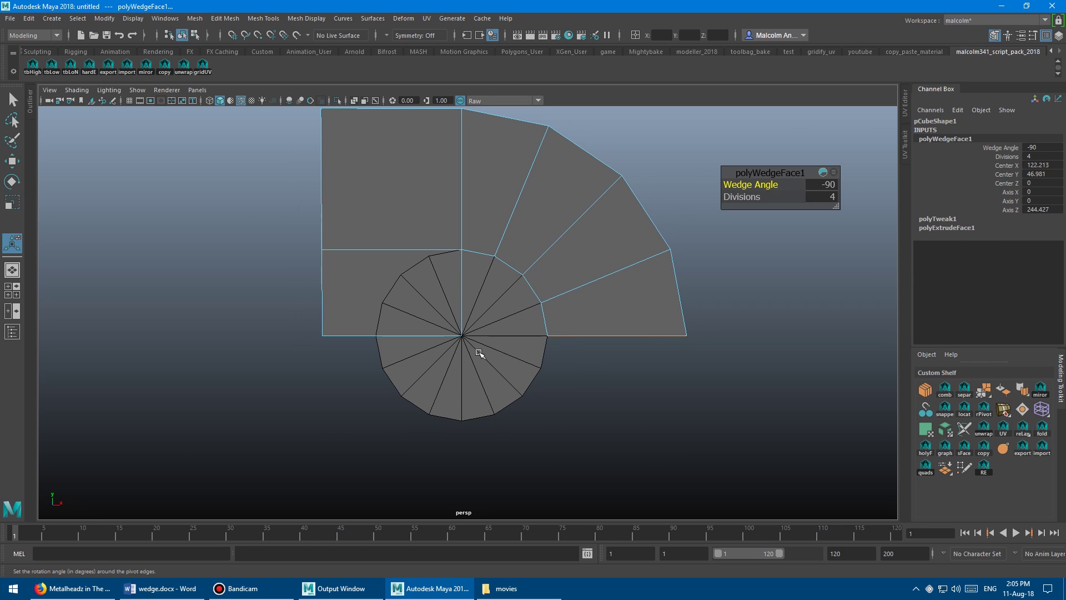
left_click_drag(530, 284, 447, 285, "alt")
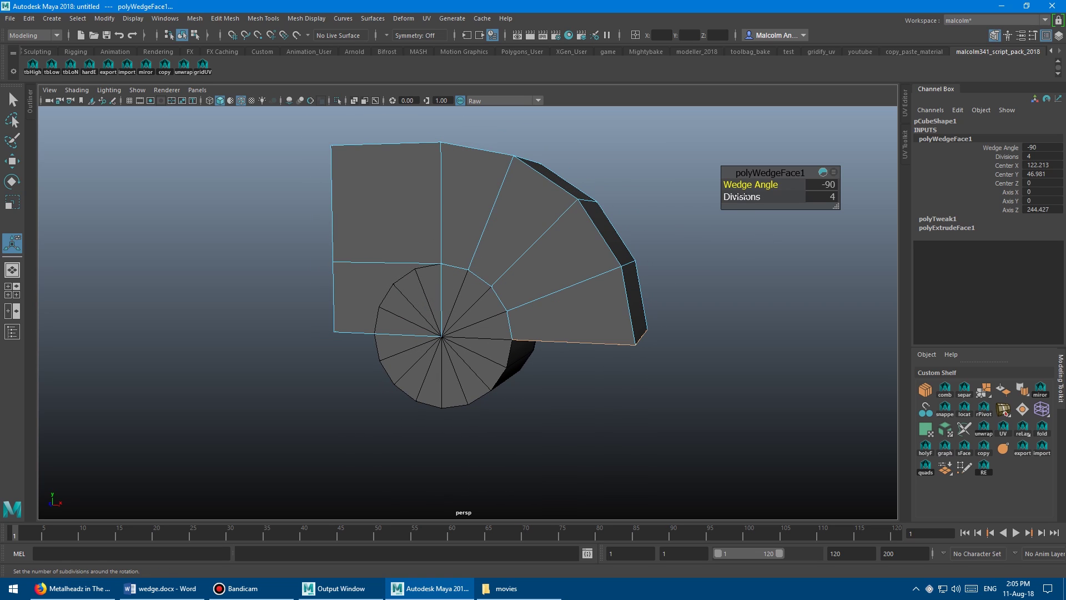
Adjust the wedge's number of divisions interactively.
left_click(743, 197)
mouse_move(583, 161)
middle_mouse_down()
mouse_move(642, 167)
mouse_move(597, 168)
middle_mouse_up()
left_click_drag(493, 220, 599, 230, "alt")
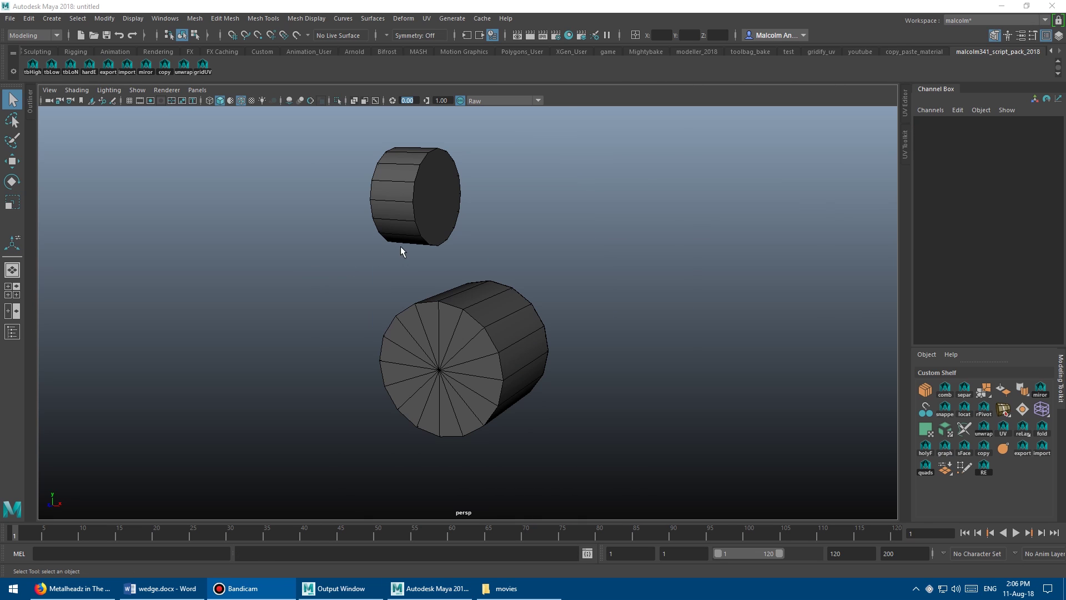
Check the upper cylinder from several sides, and select the larger lower cylinder.
mouse_move(400, 247)
right_mouse_down("alt")
mouse_move(448, 255)
mouse_move(409, 245)
mouse_move(374, 257)
mouse_move(388, 255)
right_mouse_up("alt")
left_click(387, 255)
left_click_drag(417, 238, 472, 229, "alt")
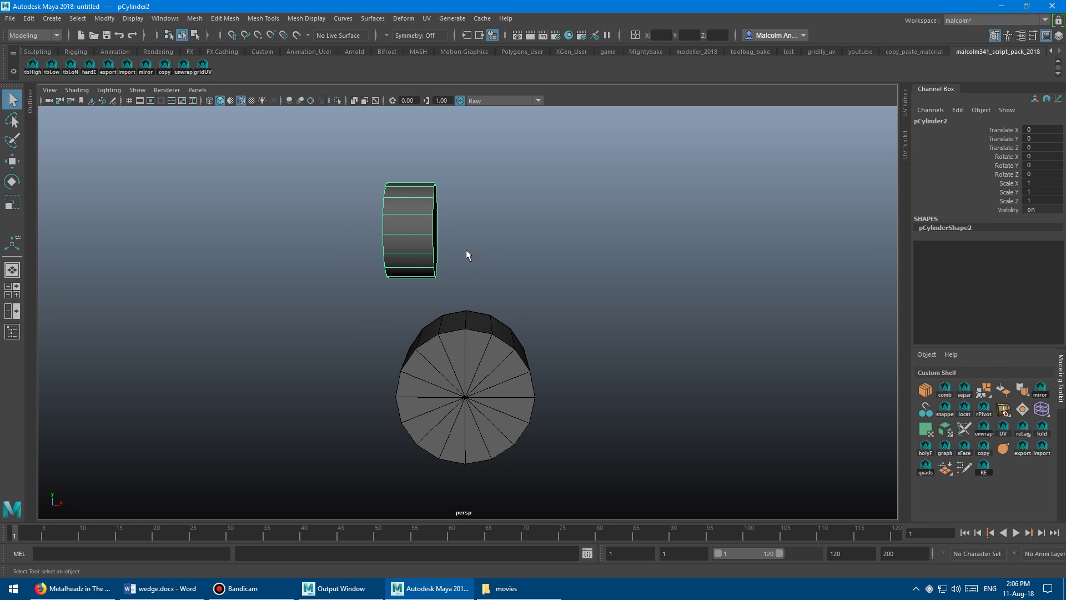
left_click_drag(461, 264, 376, 247, "alt")
left_click(454, 328)
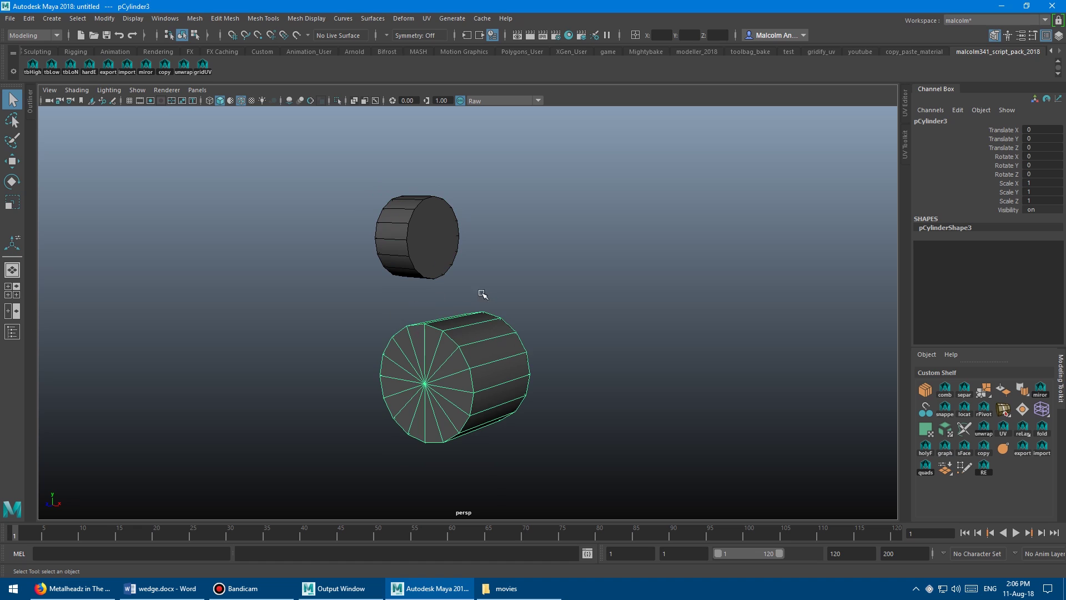
key("w")
right_click_drag(364, 270, 461, 266, "alt")
left_click_drag(461, 267, 508, 274, "alt")
key("d")
key("v")
middle_click_drag(485, 285, 490, 280)
mouse_move(388, 281)
left_mouse_down("alt")
mouse_move(295, 281)
mouse_move(392, 266)
left_mouse_up("alt")
key("ctrl+z")
Snap the lower cylinder's pivot to the level of its top edge, and snap the cylinder to the upper cylinder's lowest vertex.
key("d")
key("v")
left_click_drag(461, 348, 460, 332)
left_click_drag(591, 278, 622, 273, "alt")
left_click_drag(468, 374, 417, 383, "alt")
scroll(408, 360, "down", 1)
key("v")
middle_click_drag(400, 295, 405, 300)
left_click_drag(471, 324, 378, 342, "alt")
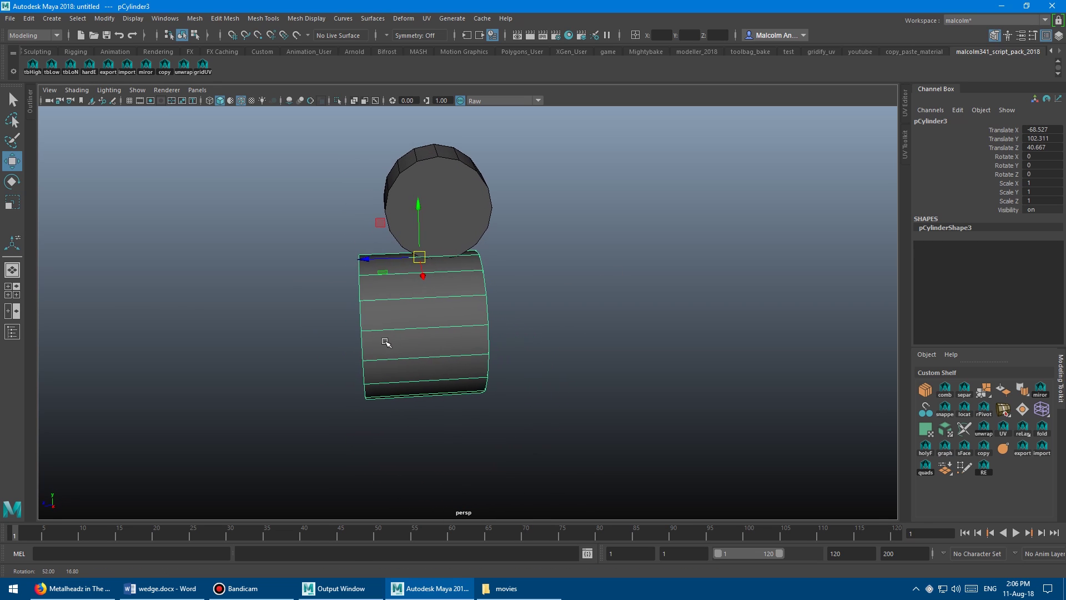
Move the lower cylinder clear along Z to 236.031 and insert a centred edge loop around it with Multi-Cut.
scroll(378, 342, "down", 1)
left_click_drag(375, 262, 275, 263)
key("q")
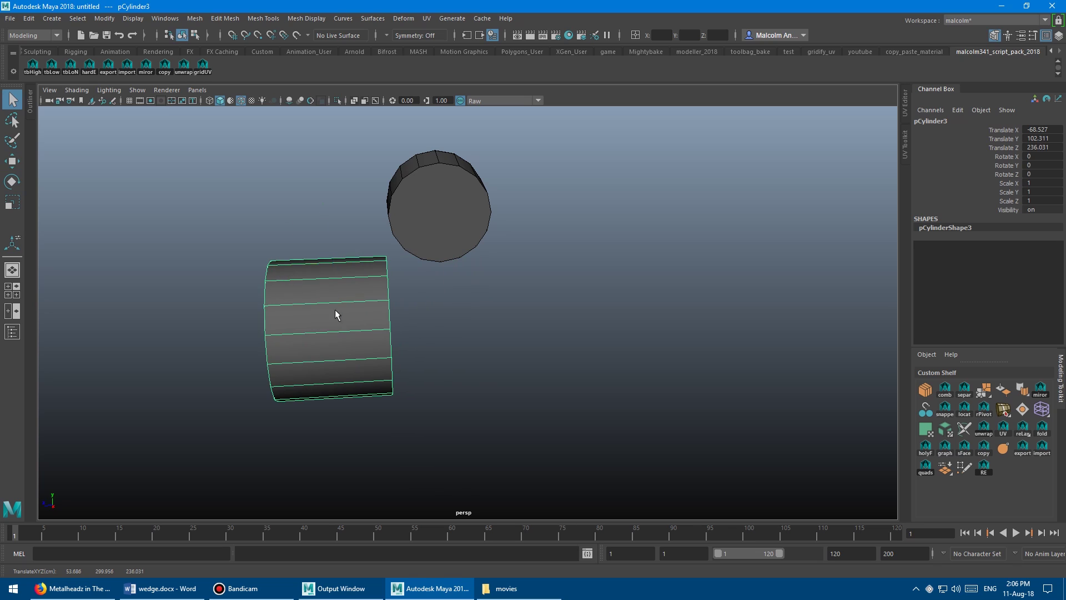
right_click_drag(348, 279, 283, 282, "shift")
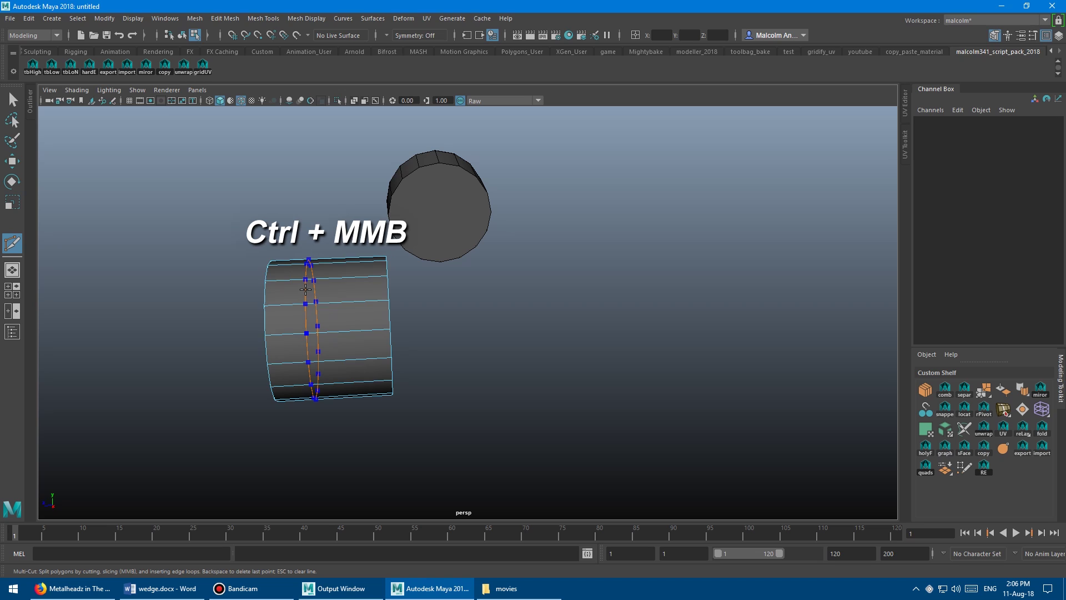
middle_click(309, 292, "ctrl")
Snap the lower cylinder back beneath the upper cylinder along Z, at Translate Z 0.
key("w")
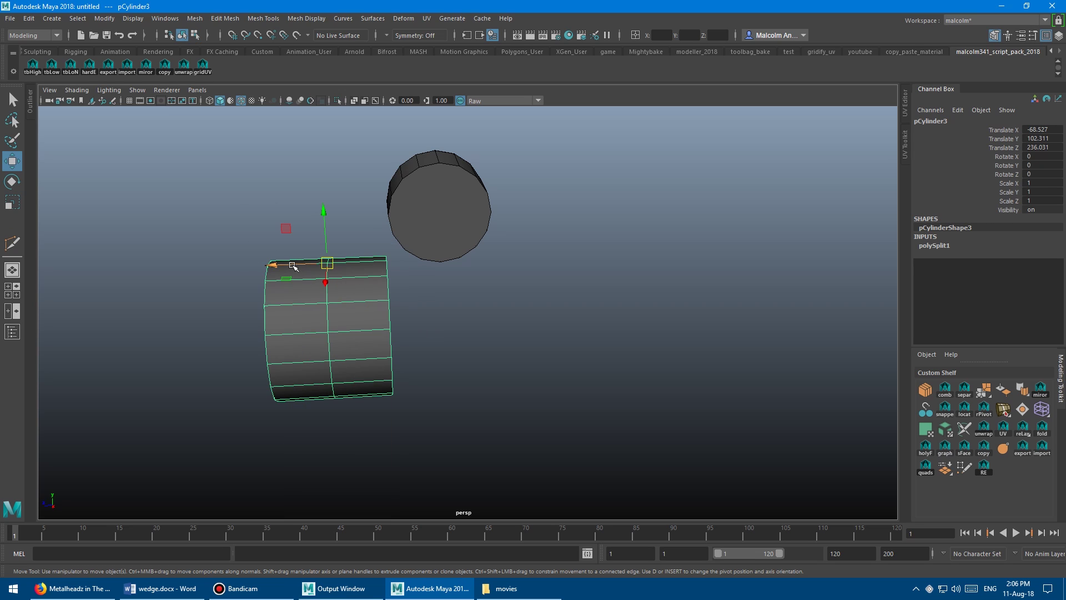
key("v")
left_click_drag(293, 266, 436, 275)
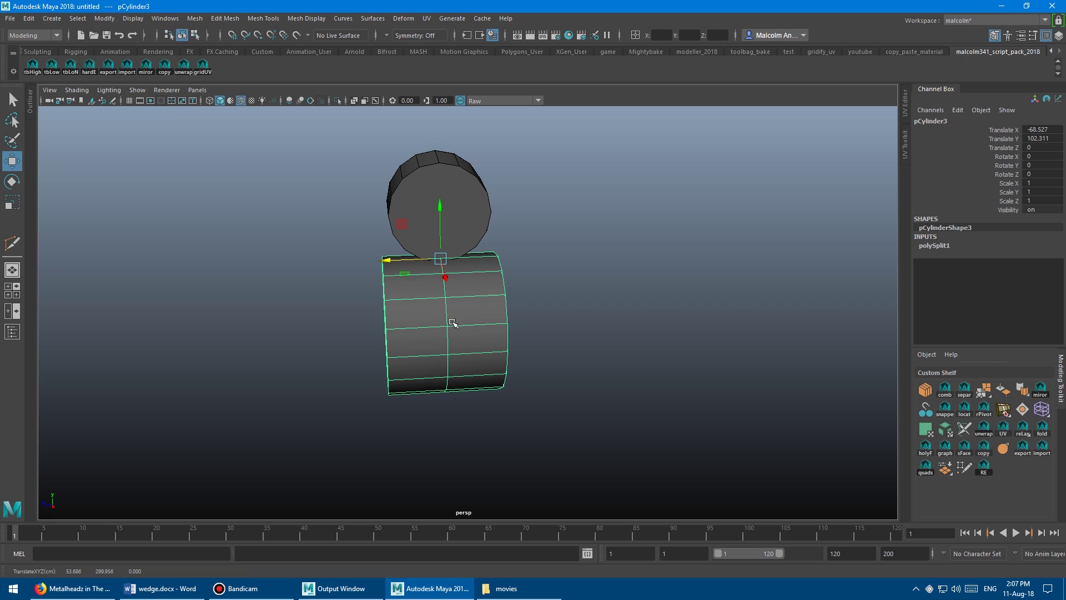
Scale the lower cylinder slightly shorter along its length, and select the upper cylinder.
left_click_drag(453, 323, 471, 311, "alt")
key("r")
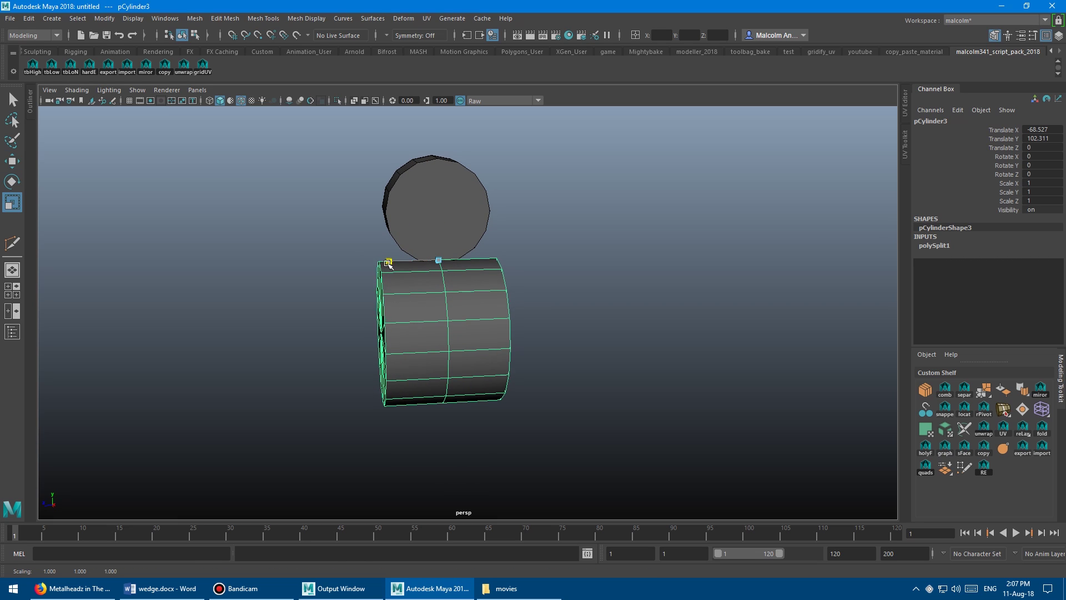
left_click_drag(389, 265, 403, 266)
left_click_drag(376, 309, 486, 317, "alt")
right_click_drag(485, 318, 438, 318, "alt")
middle_click_drag(438, 318, 468, 327, "alt")
right_click_drag(468, 327, 511, 331, "alt")
mouse_move(511, 331)
left_mouse_down("alt")
mouse_move(533, 331)
mouse_move(505, 332)
left_mouse_up("alt")
right_click_drag(505, 332, 466, 334, "alt")
left_click_drag(465, 333, 443, 328, "alt")
left_click(430, 249)
key("w")
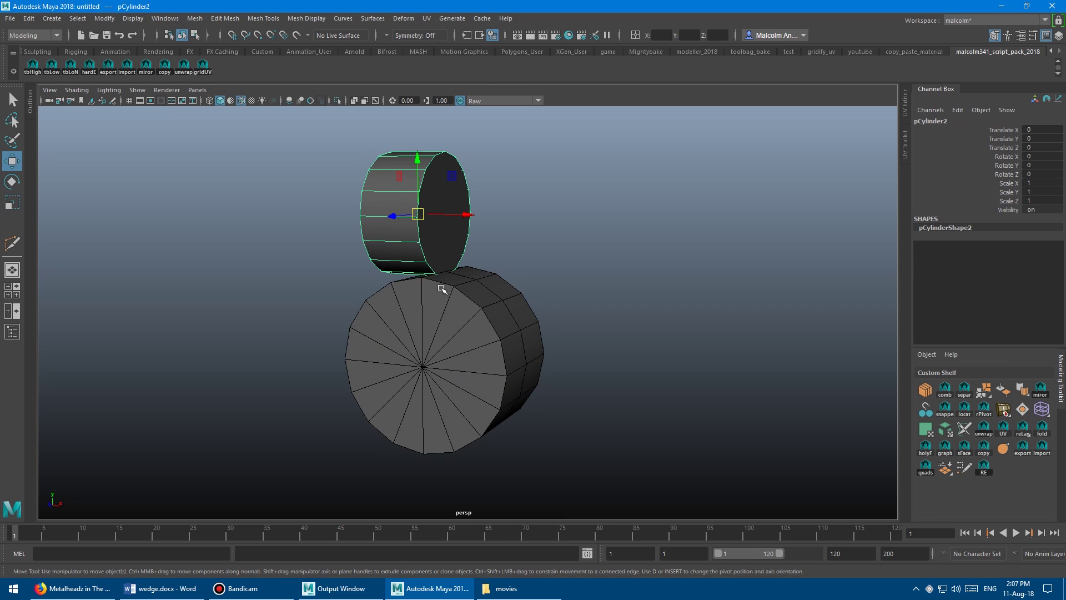
Select the upper cylinder's round end face together with a lengthwise edge on the side of the lower cylinder.
left_click(442, 289)
left_click_drag(367, 295, 319, 314, "alt")
right_click_drag(319, 315, 361, 310, "alt")
left_click_drag(428, 237, 428, 268)
left_click_drag(414, 326, 429, 239, "alt")
key("q")
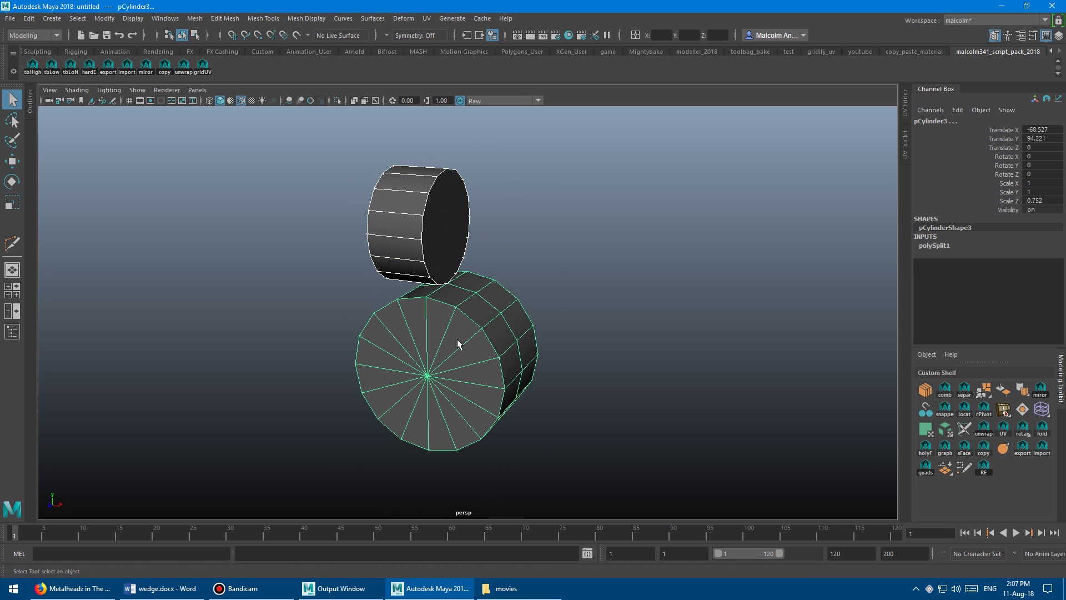
right_click_drag(494, 268, 521, 284)
left_click(458, 237)
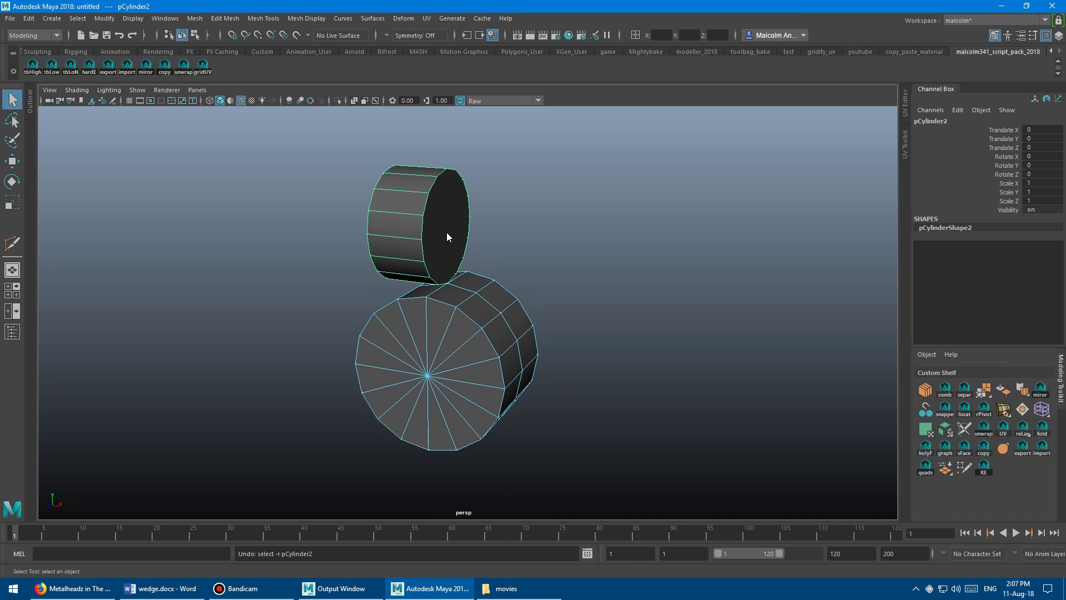
right_click_drag(446, 238, 469, 248)
left_click(451, 238)
left_click_drag(451, 238, 498, 300, "alt")
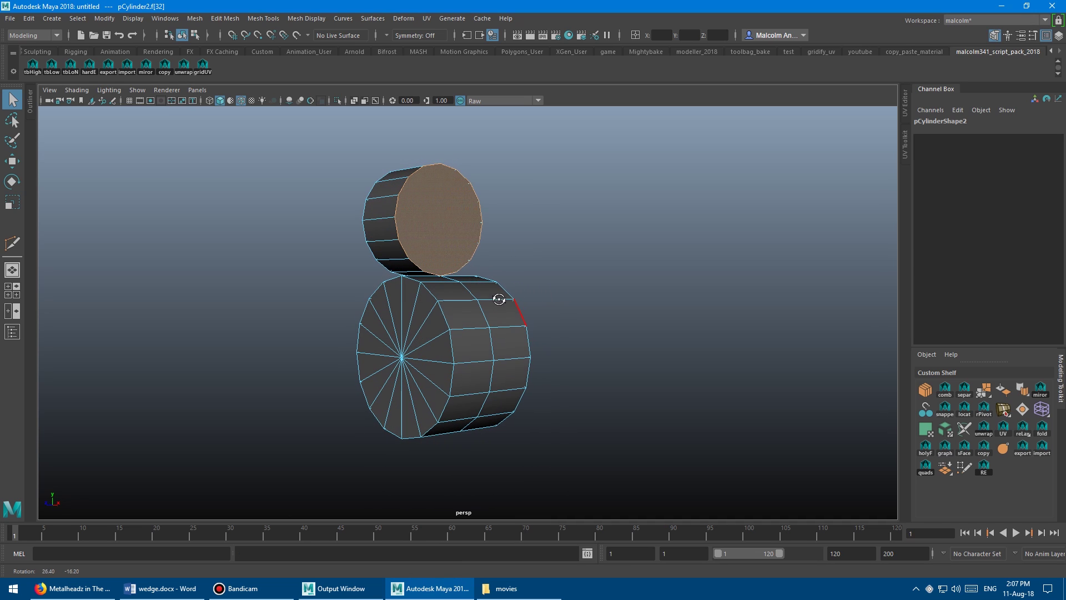
left_click(475, 358)
Try to wedge the upper cylinder's end face around the lower cylinder's edge, and undo the wedge.
left_click_drag(579, 302, 615, 315, "alt")
right_click(595, 265, "shift")
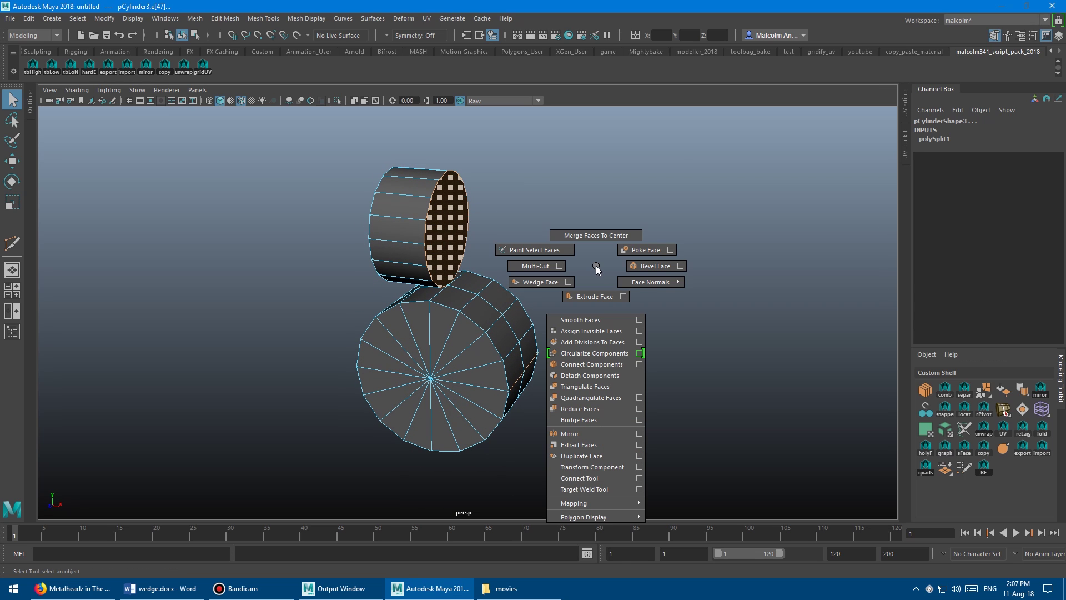
left_click(542, 280)
mouse_move(538, 280)
left_mouse_down("alt")
mouse_move(550, 277)
mouse_move(535, 290)
mouse_move(546, 296)
left_mouse_up("alt")
right_click_drag(546, 296, 661, 307, "alt")
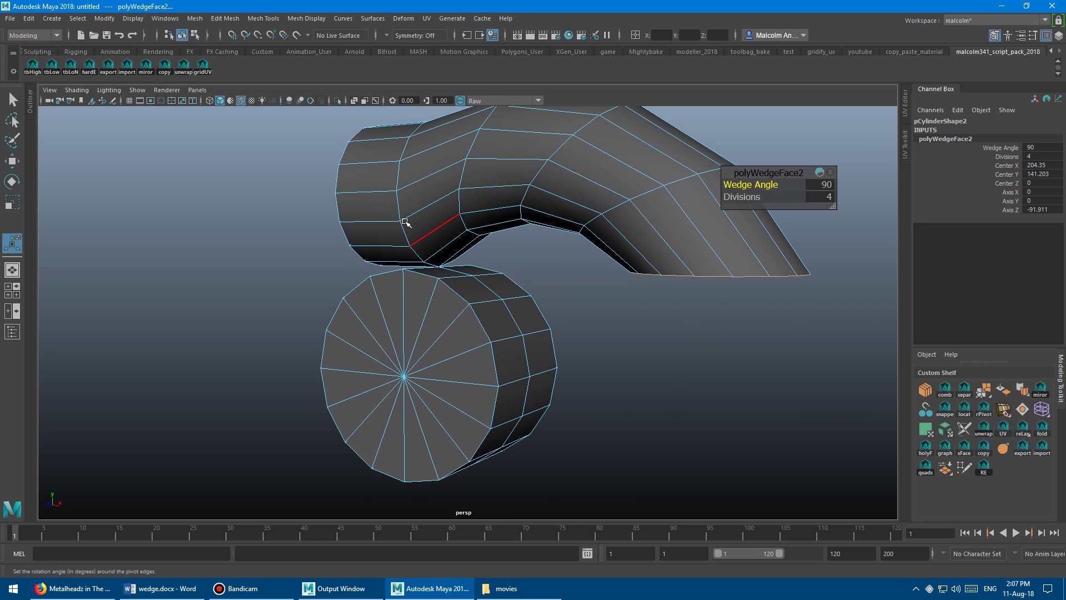
key("ctrl+z")
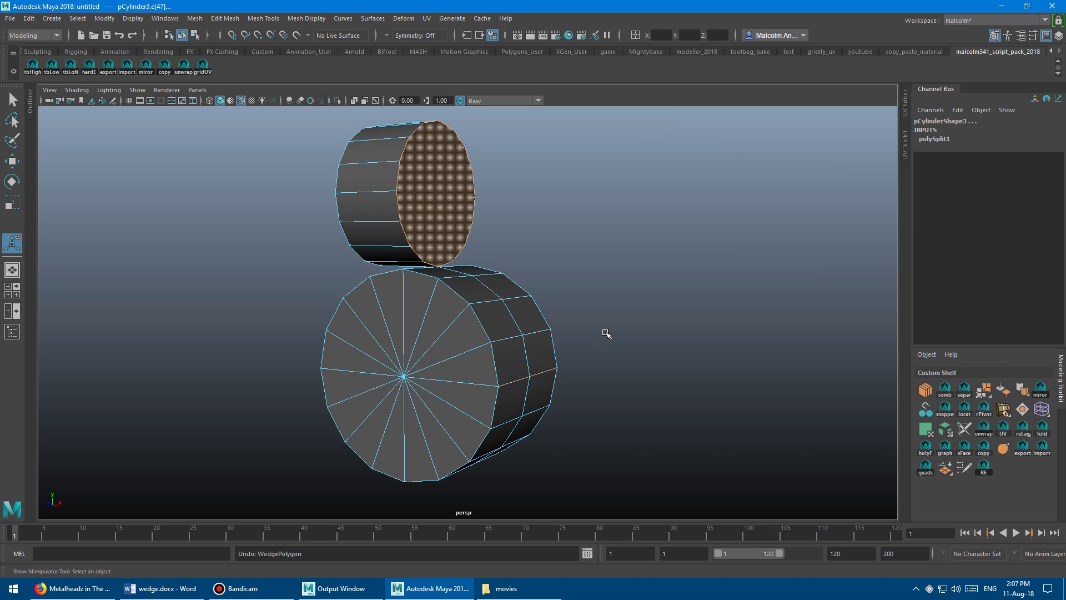
Enlarge the lower cylinder from its top pivot to Scale X and Y 1.512 and Scale Z 1.137.
left_click_drag(554, 257, 423, 219, "alt")
right_click_drag(421, 218, 456, 201)
key("q")
left_click(500, 247)
left_click(478, 310)
right_click_drag(478, 310, 542, 253)
left_click_drag(545, 300, 476, 312, "alt")
key("r")
right_click_drag(476, 311, 538, 310, "alt")
left_click_drag(538, 310, 624, 309, "alt")
right_click_drag(625, 308, 552, 307, "alt")
mouse_move(552, 307)
left_mouse_down("alt")
mouse_move(532, 302)
mouse_move(555, 304)
left_mouse_up("alt")
right_click_drag(555, 304, 587, 307, "alt")
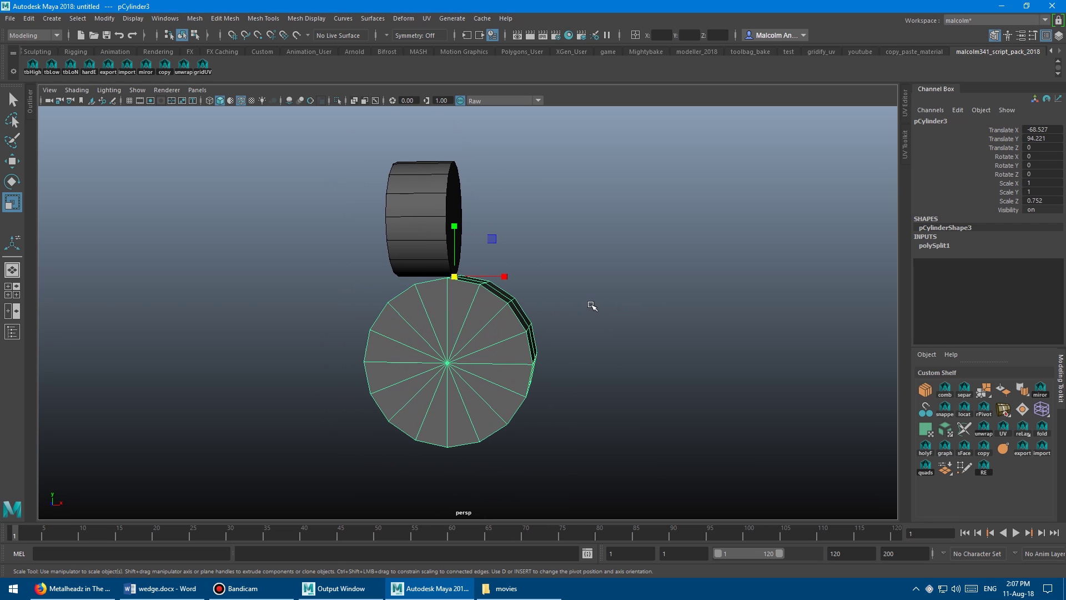
middle_click_drag(590, 305, 432, 284)
right_click_drag(542, 346, 434, 294, "alt")
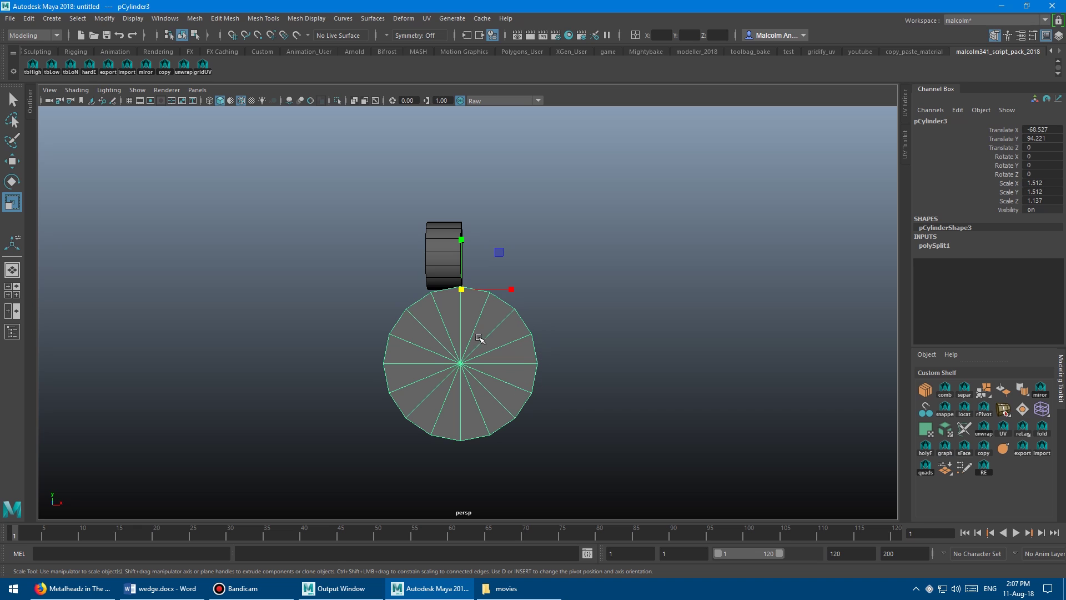
Extrude the upper cylinder's bottom faces and snap them straight down to the level of the lower cylinder's centre.
left_click_drag(479, 337, 455, 340, "alt")
right_click_drag(455, 340, 584, 358, "alt")
left_click(399, 236)
left_click_drag(399, 237, 431, 230, "alt")
key("q")
right_click(427, 220)
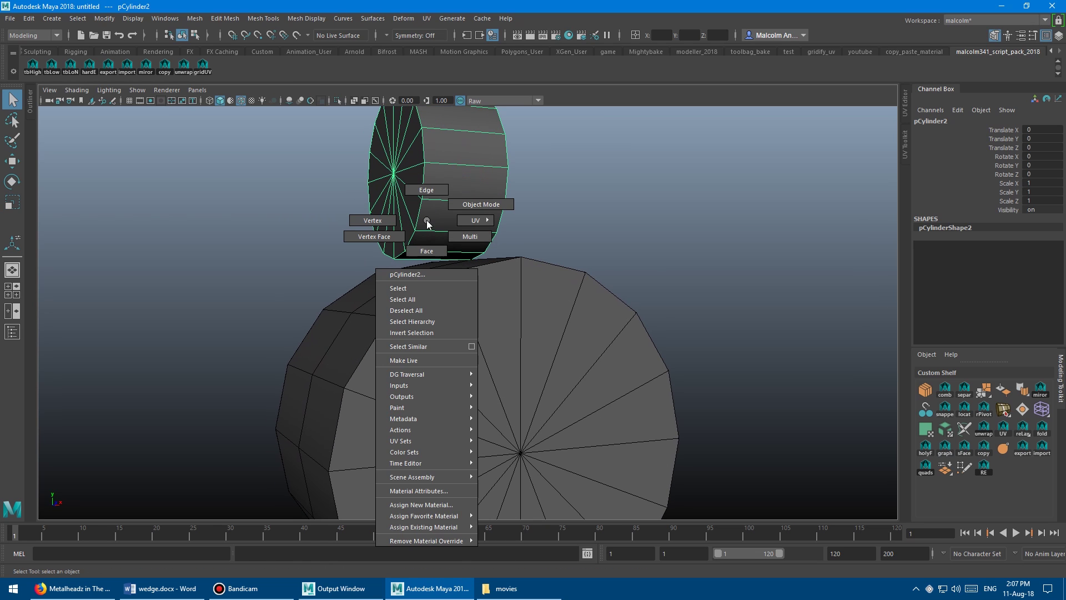
right_click_drag(427, 221, 420, 254)
mouse_move(385, 269)
left_mouse_down("alt")
mouse_move(481, 261)
mouse_move(509, 291)
mouse_move(400, 297)
mouse_move(445, 284)
mouse_move(438, 268)
mouse_move(369, 294)
mouse_move(439, 300)
left_mouse_up("alt")
key("ctrl+e")
key("4")
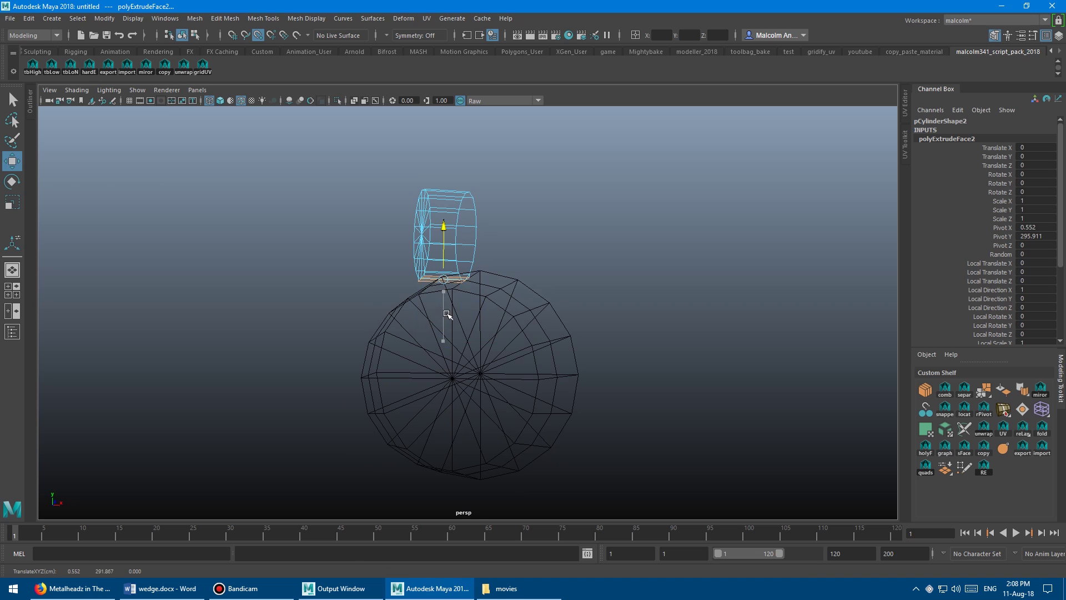
mouse_move(465, 361)
left_mouse_down("alt")
mouse_move(502, 309)
mouse_move(538, 310)
mouse_move(525, 293)
left_mouse_up("alt")
key("5")
Select the upper cylinder's round end face together with the extruded block's bottom edge on the same side.
right_click_drag(433, 247, 468, 229)
left_click(480, 294)
left_click(425, 267)
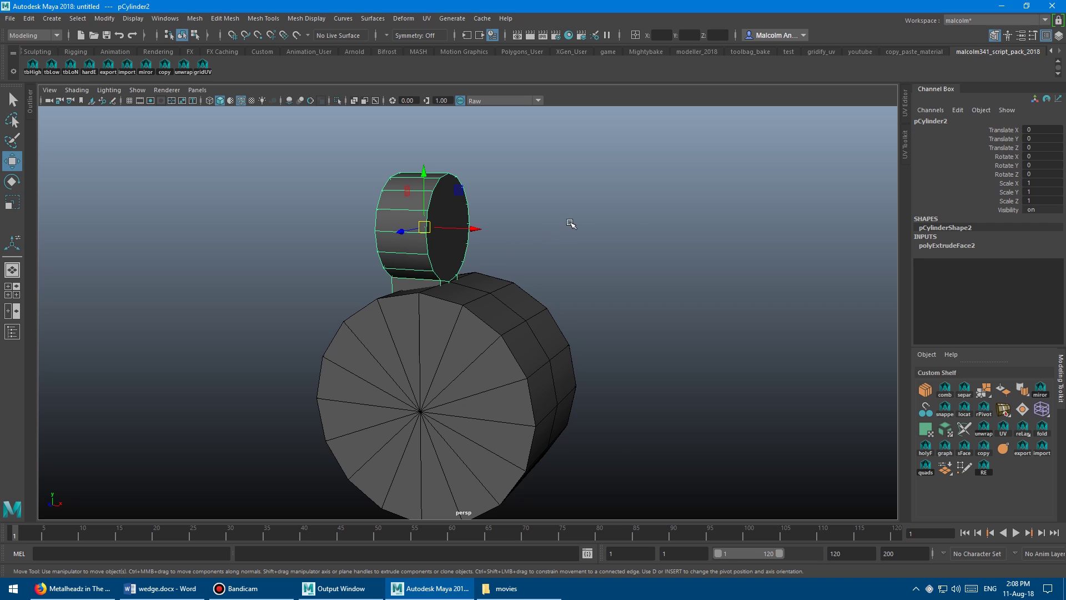
right_click_drag(572, 222, 574, 247)
left_click(449, 227)
key("4")
left_click_drag(480, 333, 464, 376, "alt")
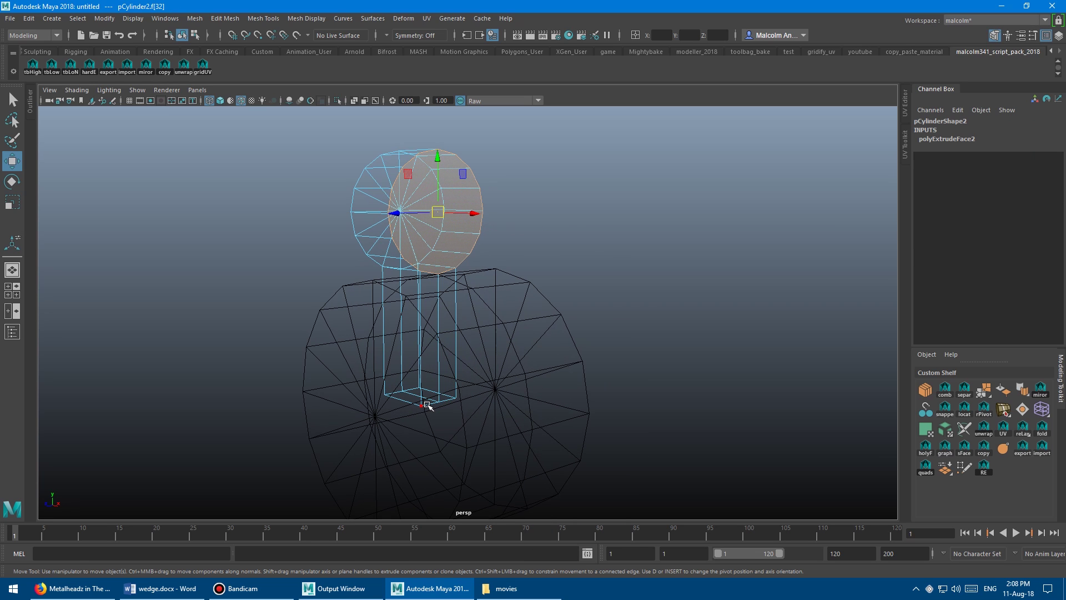
middle_click_drag(433, 344, 441, 249, "alt")
right_click_drag(441, 250, 705, 268, "alt")
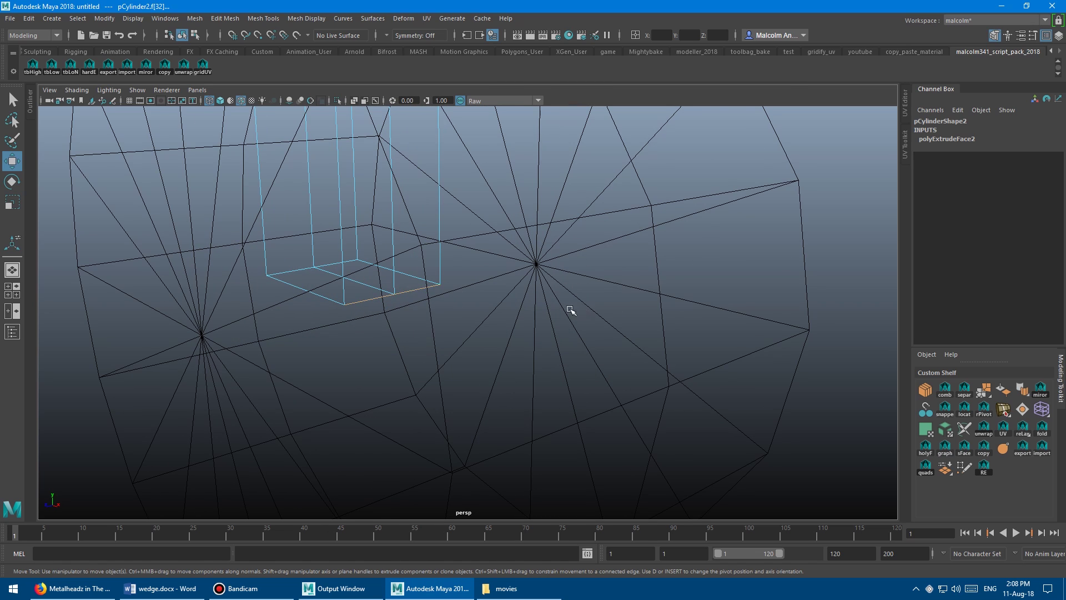
right_click_drag(540, 307, 268, 273, "alt")
left_click_drag(239, 274, 302, 268, "alt")
key("5")
left_click_drag(541, 303, 486, 299, "alt")
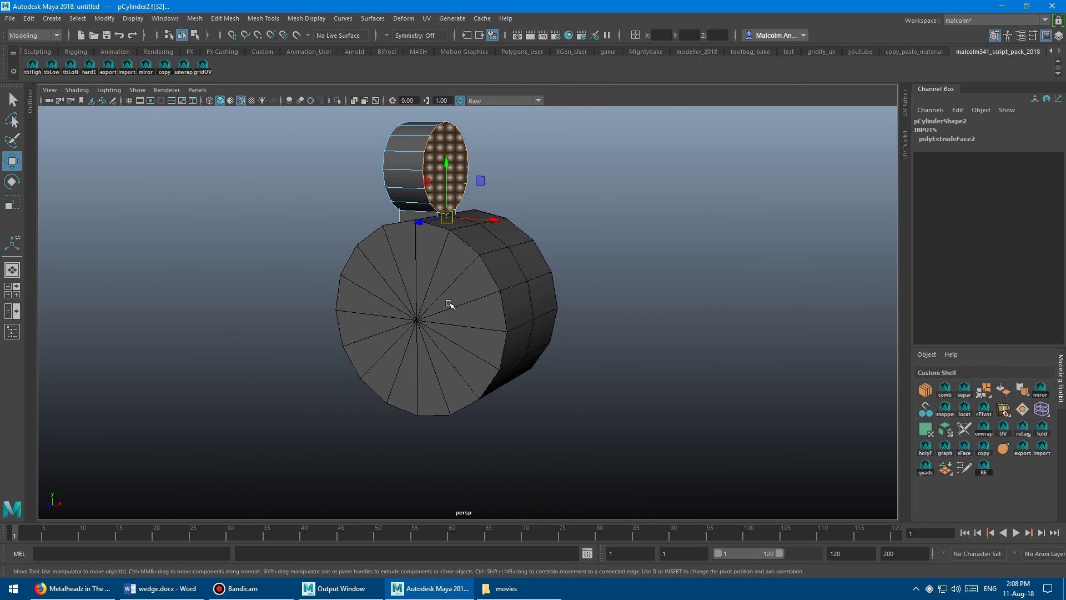
Try a 90-degree wedge with 4 divisions on the end face around the block's bottom edge, and undo it.
right_click_drag(694, 209, 690, 457, "shift")
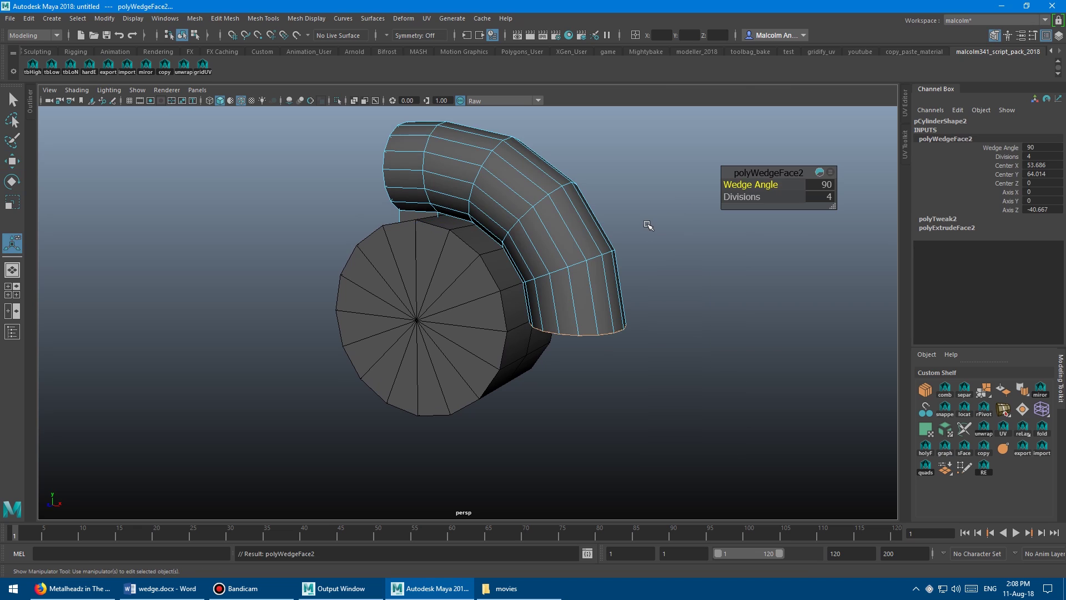
left_click_drag(647, 225, 505, 203, "alt")
left_click_drag(391, 190, 428, 256, "alt")
left_click_drag(362, 234, 369, 205, "alt")
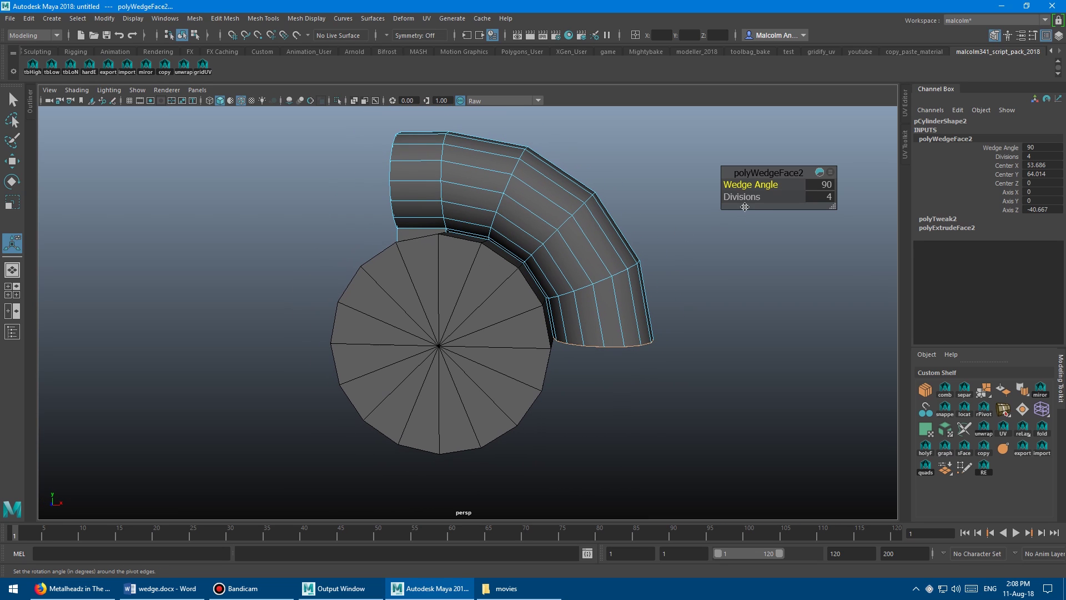
middle_click_drag(589, 174, 625, 173)
key("ctrl+z")
mouse_move(439, 279)
left_mouse_down("alt")
mouse_move(473, 281)
mouse_move(430, 278)
left_mouse_up("alt")
key("ctrl+z")
Shrink the lower cylinder from its top pivot to Scale X and Y 0.42 and Scale Z 0.316.
right_click_drag(405, 217, 437, 198)
left_click(451, 290)
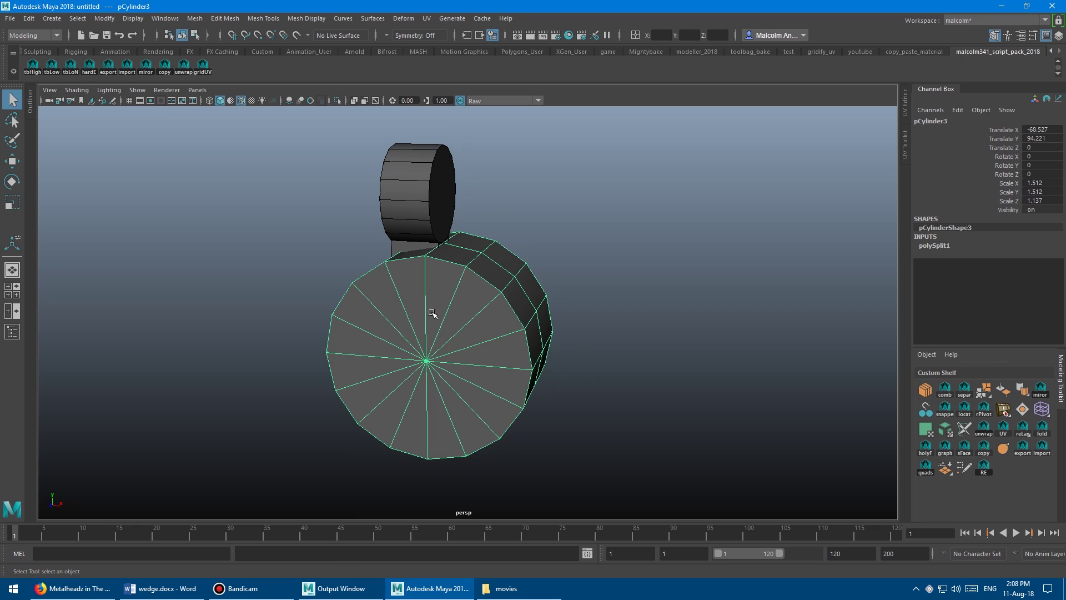
key("r")
left_click_drag(461, 300, 423, 288, "alt")
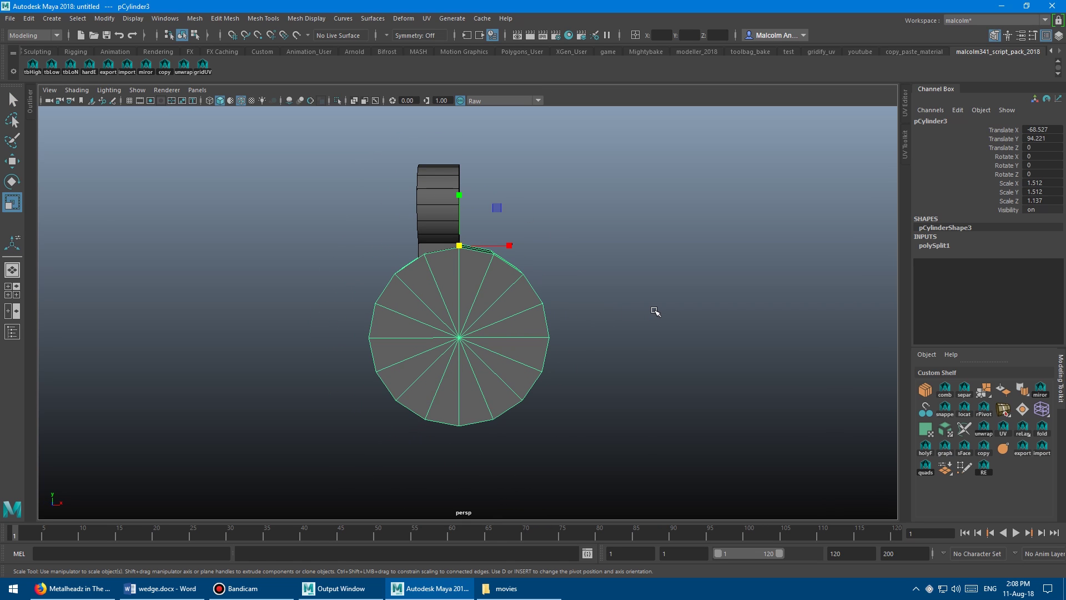
middle_click_drag(657, 310, 533, 328)
right_click_drag(425, 321, 535, 338, "alt")
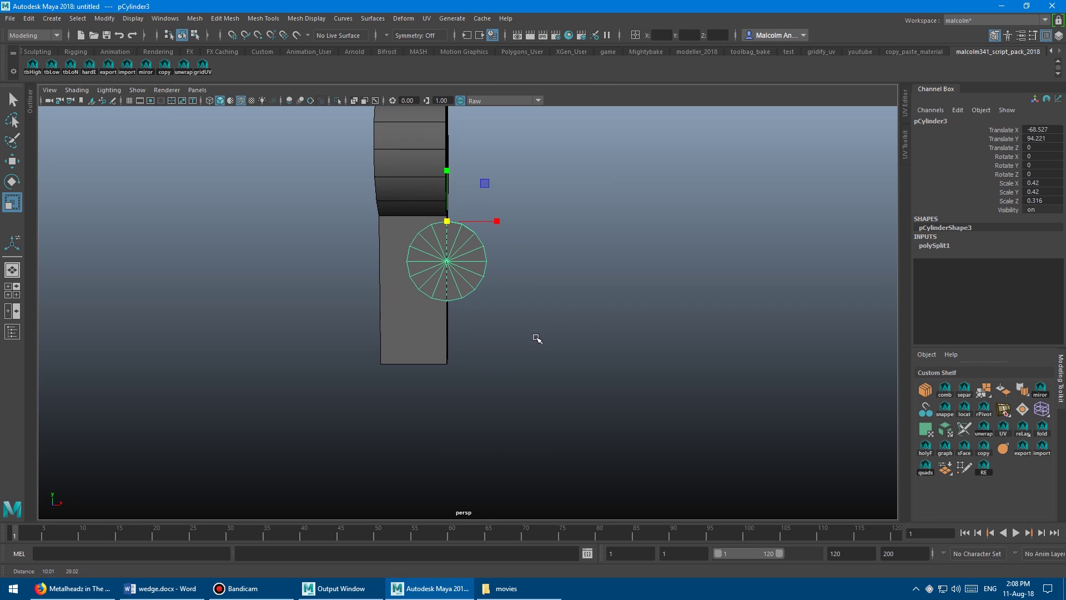
Examine how the shrunken cylinder meets the duct and extruded block in the front and perspective views, shaded and in wireframe.
key("space")
key("space")
left_click_drag(631, 250, 584, 218, "alt")
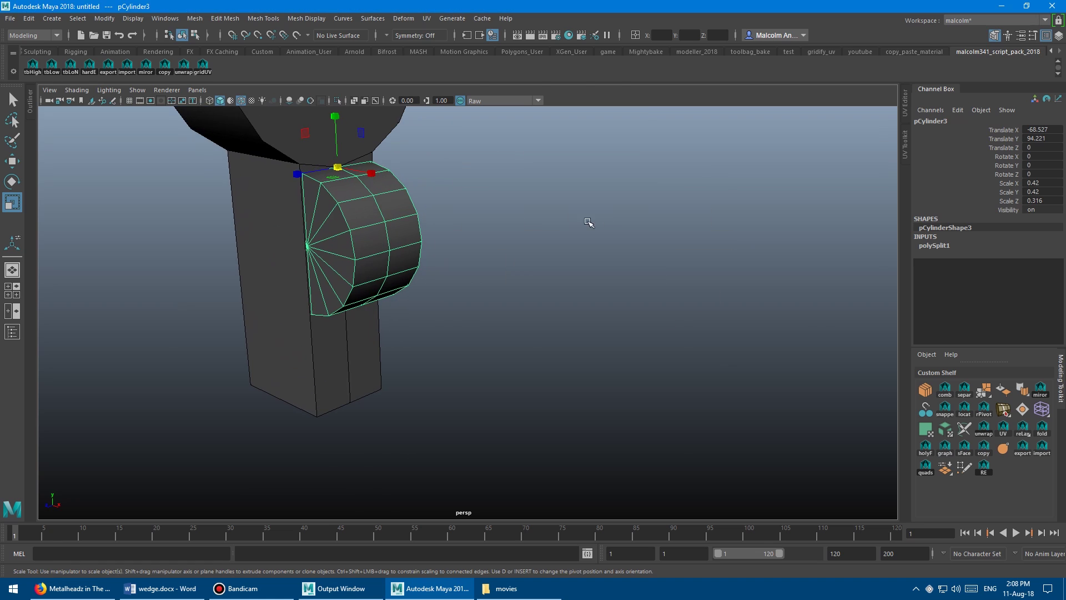
key("space")
key("space")
key("4")
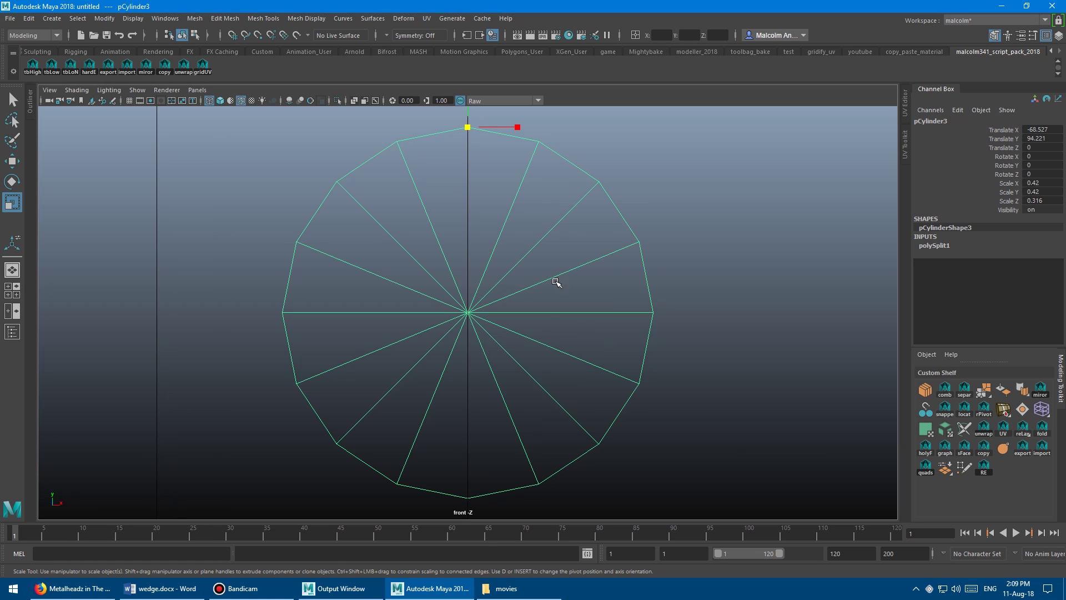
right_click_drag(624, 251, 339, 234, "alt")
key("w")
scroll(364, 309, "down", 2)
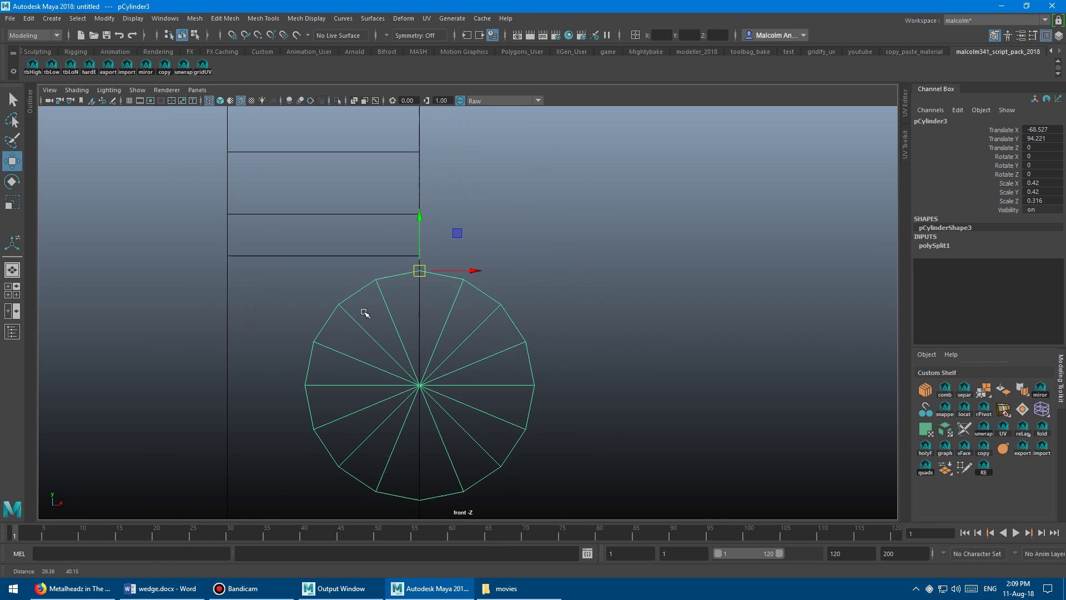
key("space")
key("space")
scroll(592, 158, "up", 8)
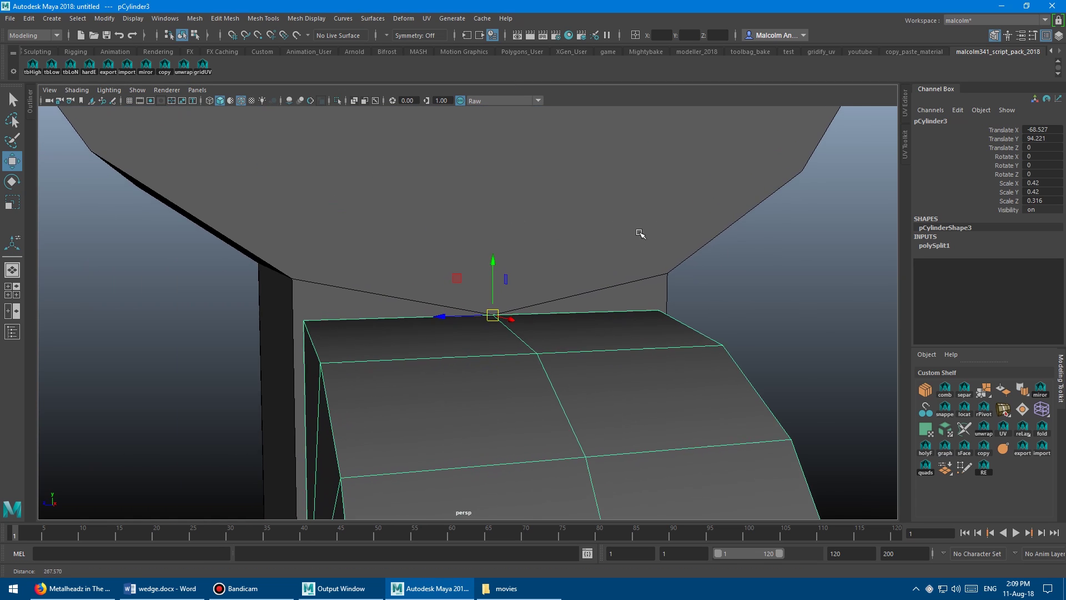
right_click_drag(639, 233, 681, 238, "alt")
key("4")
left_click_drag(601, 207, 641, 205, "alt")
right_click_drag(641, 205, 481, 195, "alt")
left_click_drag(482, 195, 518, 245, "alt")
key("space")
key("space")
key("r")
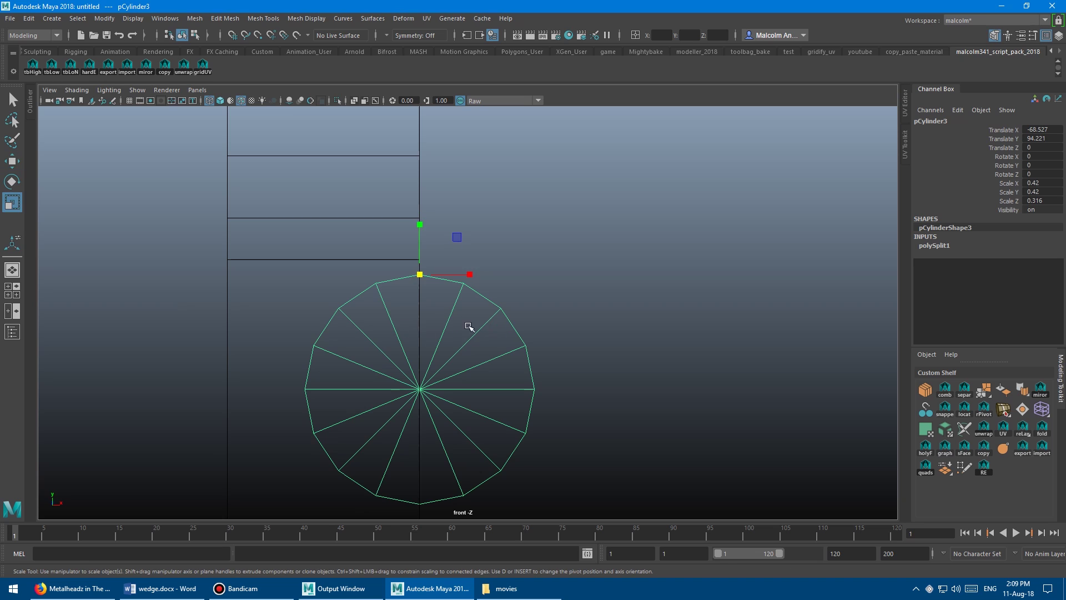
scroll(335, 278, "down", 2)
scroll(367, 240, "down", 5)
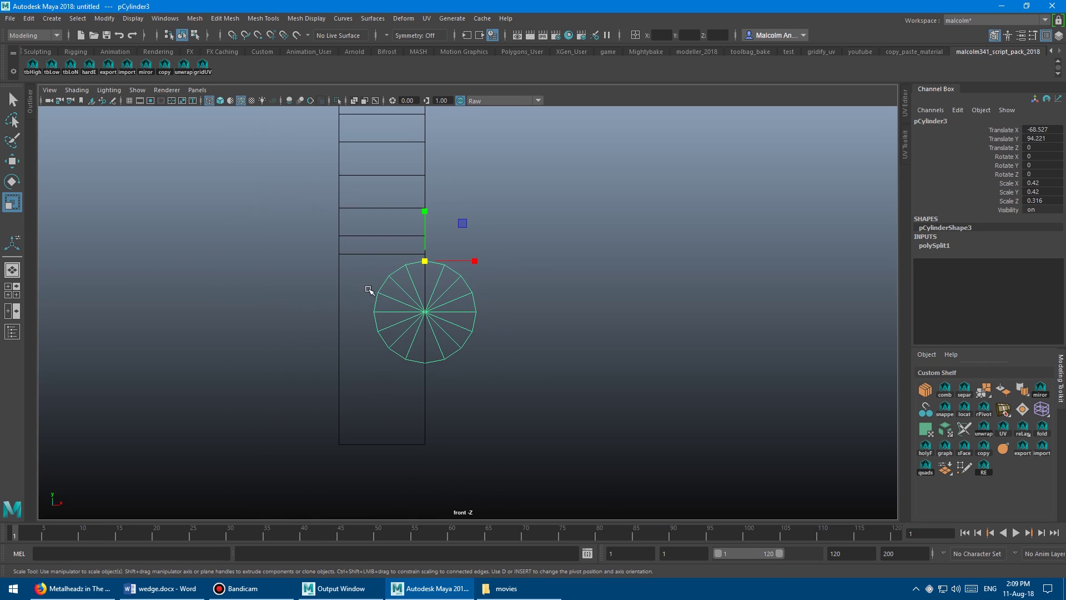
Scale the small lower cylinder down further to Scale X and Y 0.245 and Scale Z 0.184.
right_click_drag(269, 263, 281, 265, "alt")
key("w")
middle_click_drag(293, 256, 321, 273)
key("ctrl+z")
key("r")
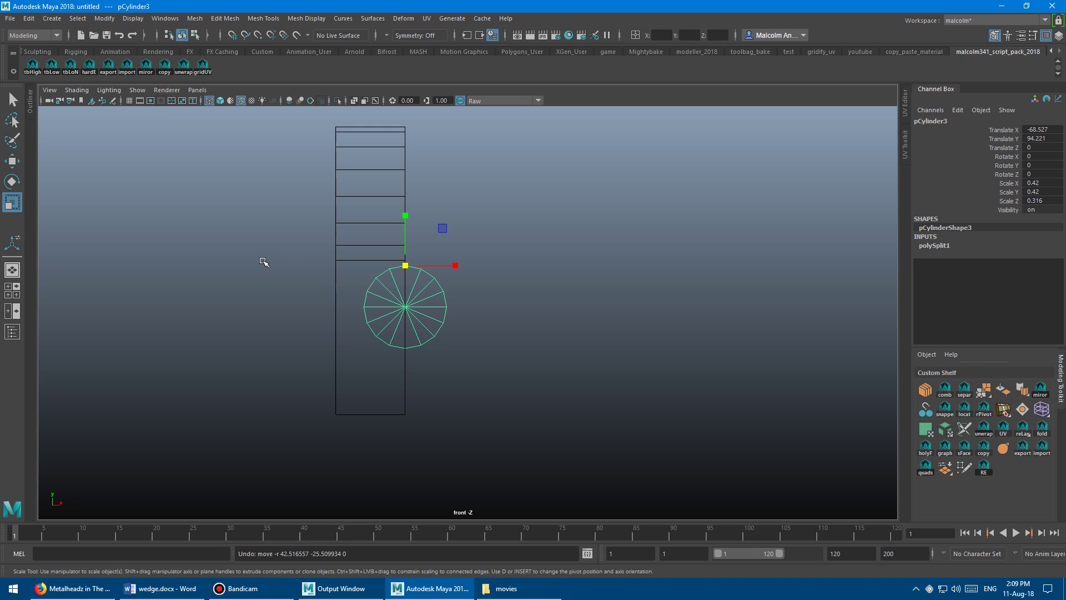
mouse_move(261, 259)
middle_mouse_down()
mouse_move(324, 276)
mouse_move(266, 276)
middle_mouse_up()
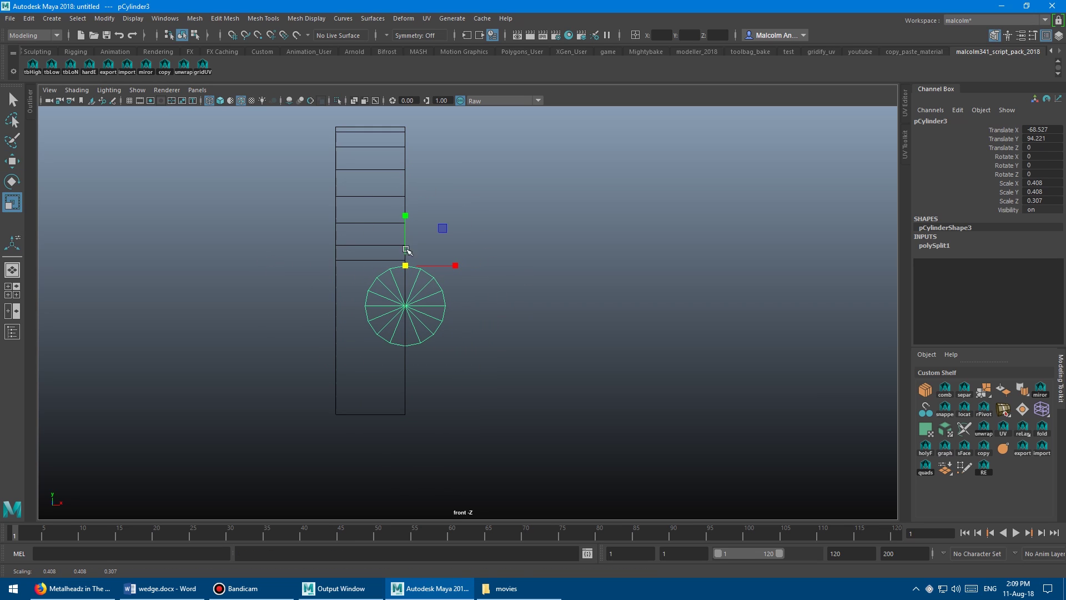
middle_click_drag(546, 258, 517, 265)
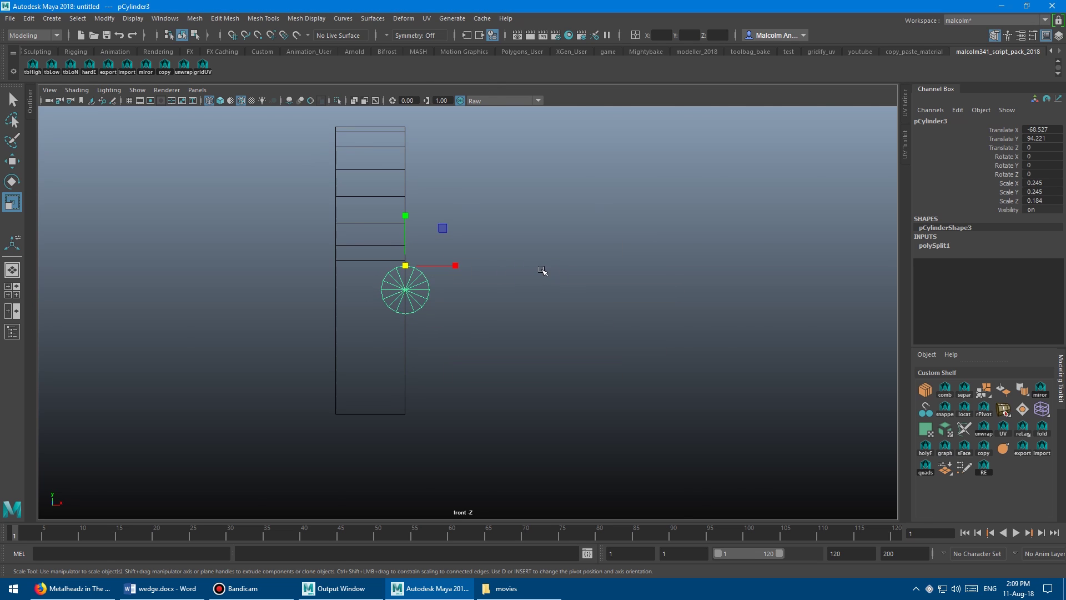
Snap the extruded block's bottom vertices vertically up to the level of the small cylinder's centre.
key("space")
key("space")
key("5")
mouse_move(630, 205)
right_mouse_down("alt")
mouse_move(529, 211)
mouse_move(405, 192)
right_mouse_up("alt")
left_click_drag(405, 192, 425, 194, "alt")
left_click(473, 352)
right_click(473, 343)
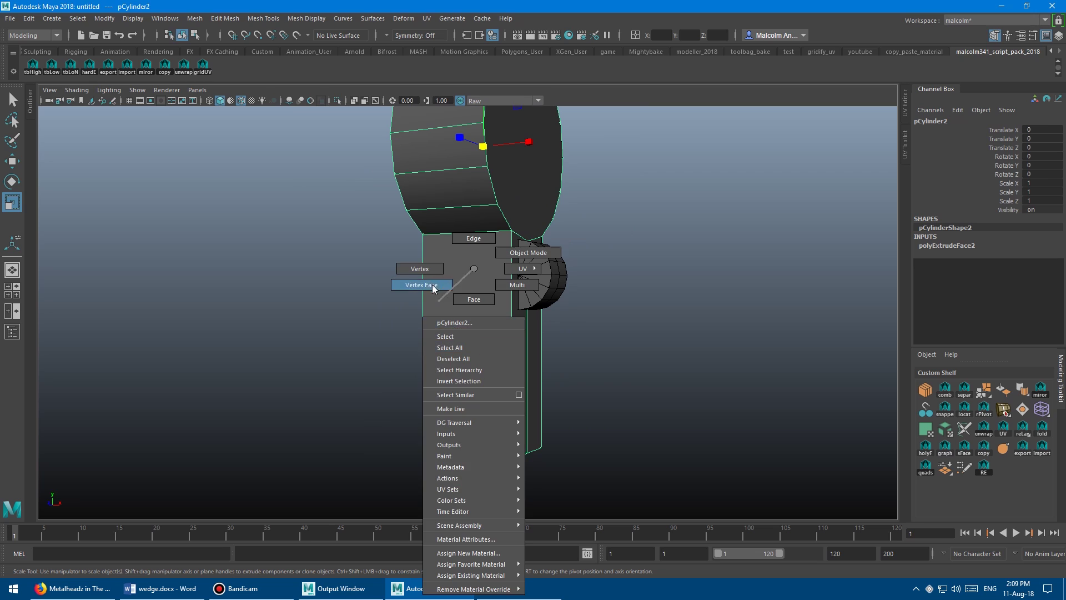
right_click_drag(432, 286, 420, 269)
left_click_drag(352, 369, 610, 486)
key("w")
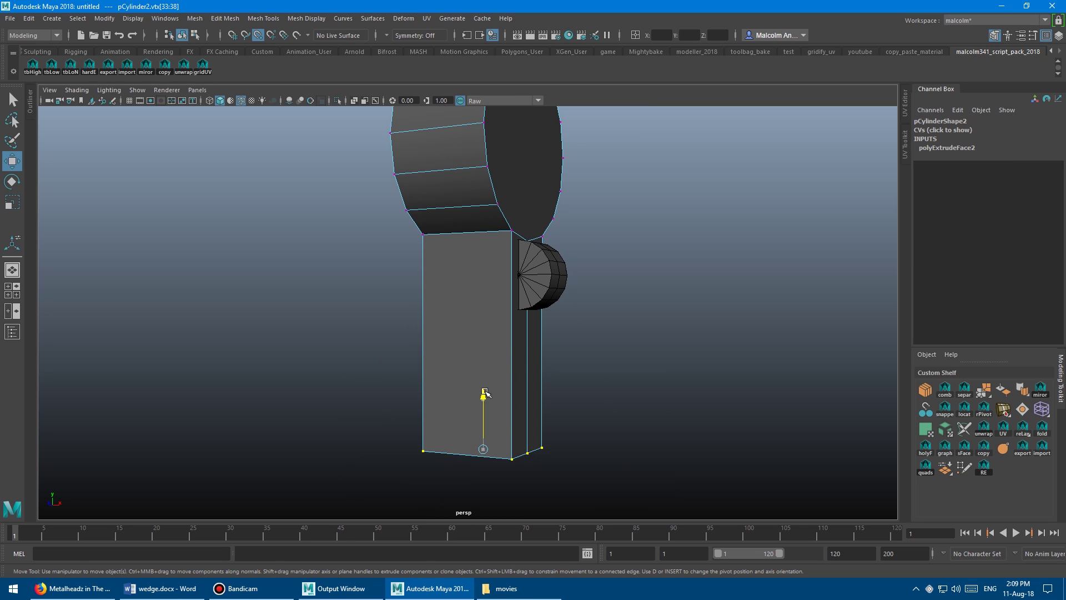
left_click_drag(485, 393, 491, 366)
left_click_drag(589, 361, 614, 361, "alt")
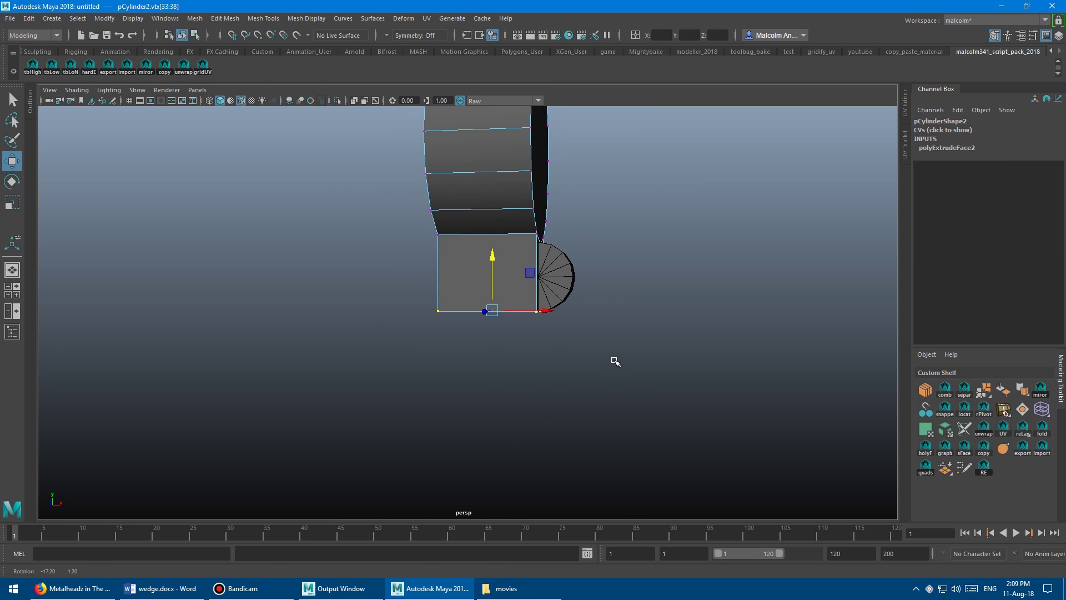
left_click_drag(491, 256, 492, 235)
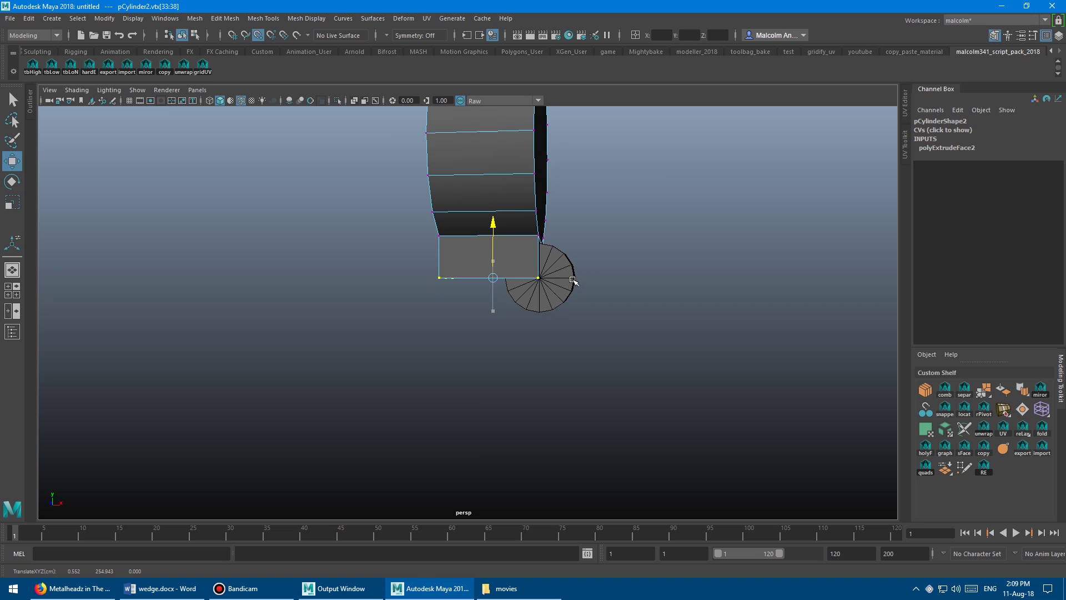
Return the large cylinder to object selection and delete its construction history.
left_click_drag(578, 284, 528, 332, "alt")
middle_click_drag(585, 261, 535, 335, "alt")
right_click_drag(535, 335, 514, 327, "alt")
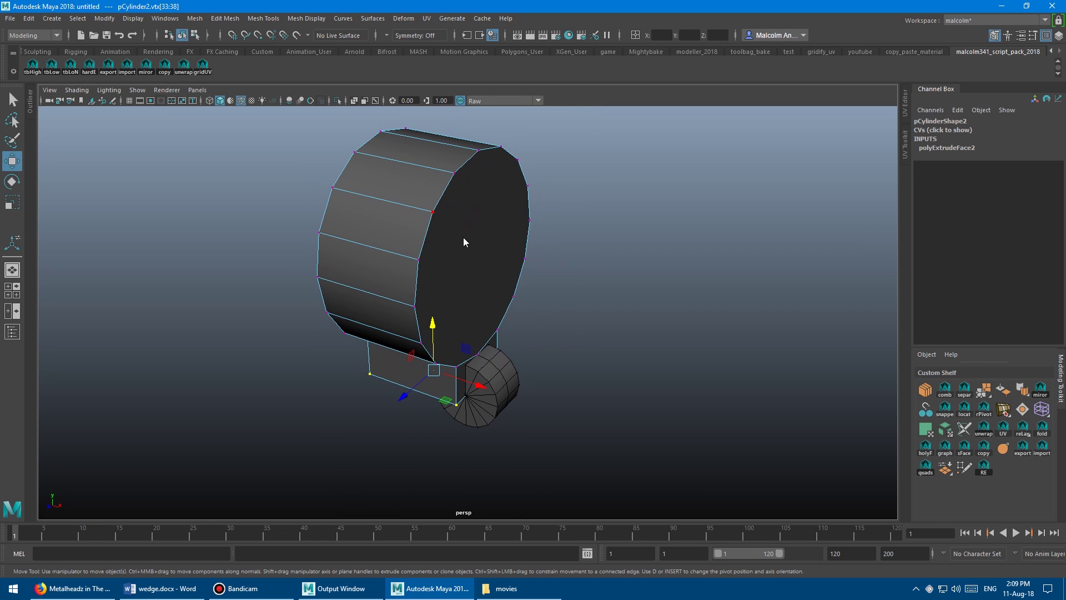
right_click_drag(463, 239, 495, 215)
key("alt+shift+d")
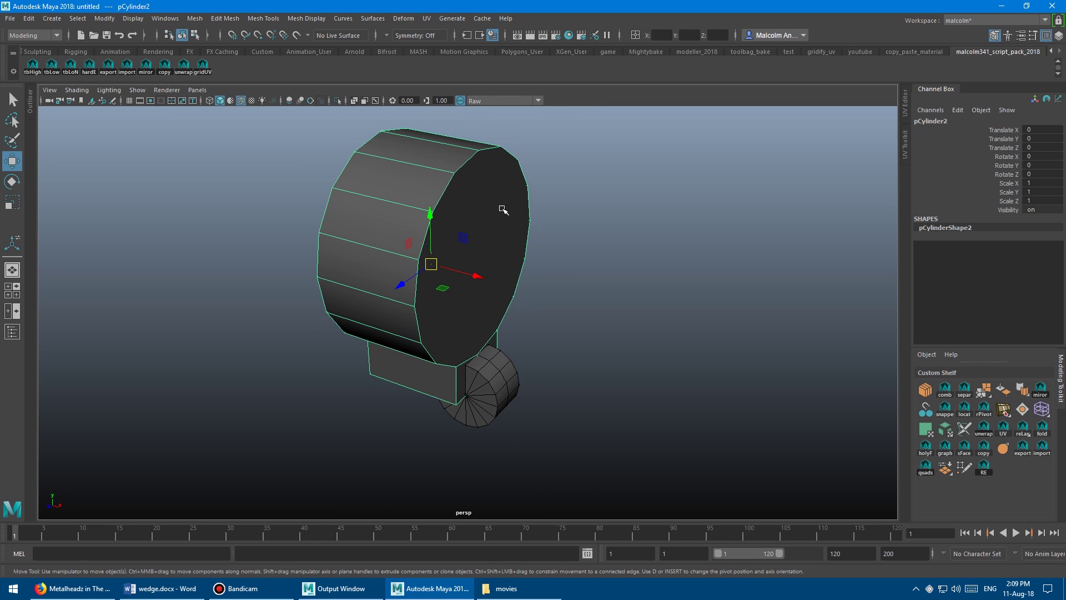
Wedge the large cylinder's end face 90 degrees with 4 divisions about the extruded block's bottom edge at the small cylinder's centre.
right_click_drag(502, 209, 501, 240)
left_click(490, 242)
left_click_drag(533, 299, 508, 268, "alt")
right_click_drag(508, 269, 488, 294, "alt")
left_click_drag(490, 294, 487, 306, "alt")
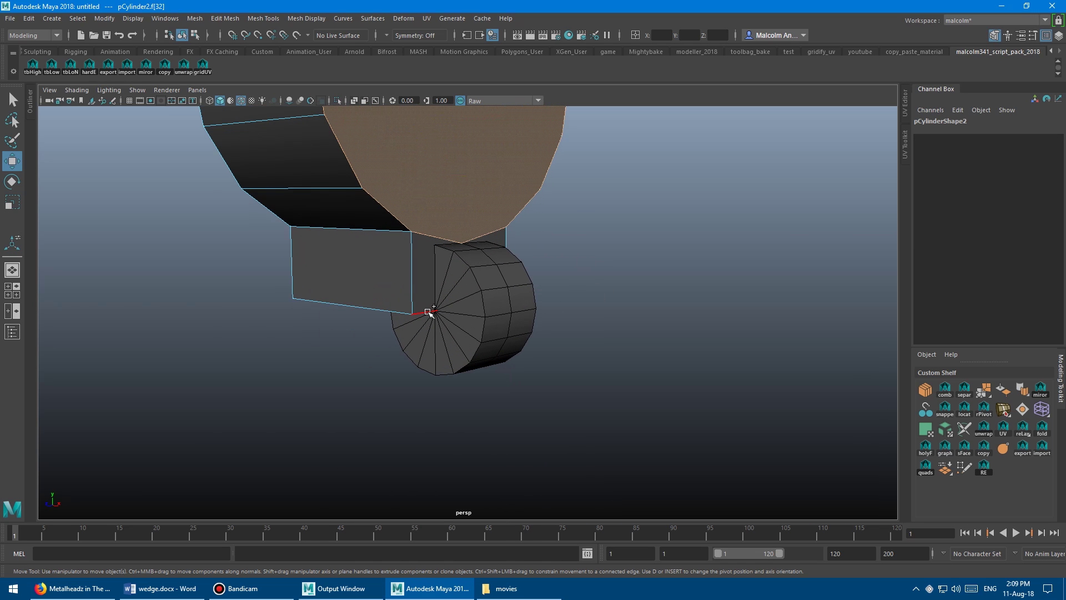
key("4")
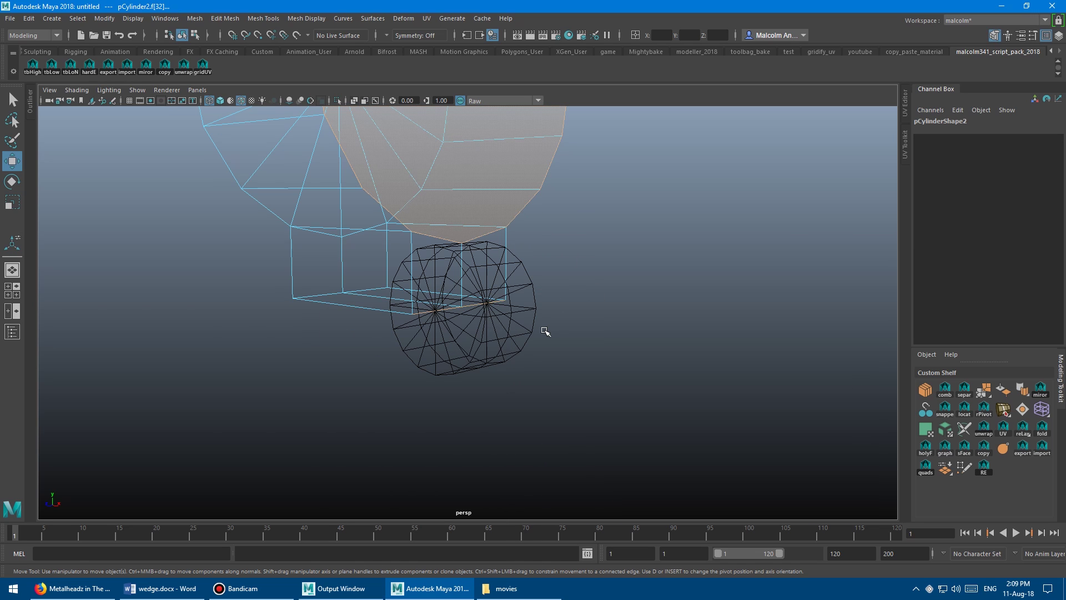
key("5")
scroll(369, 309, "down", 5)
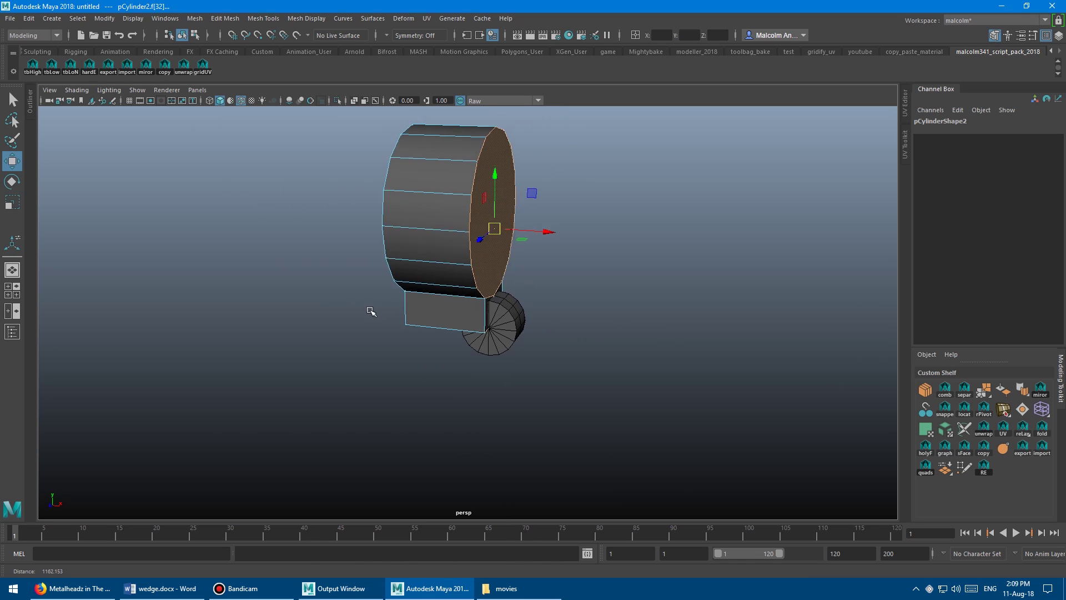
right_click(344, 259, "shift")
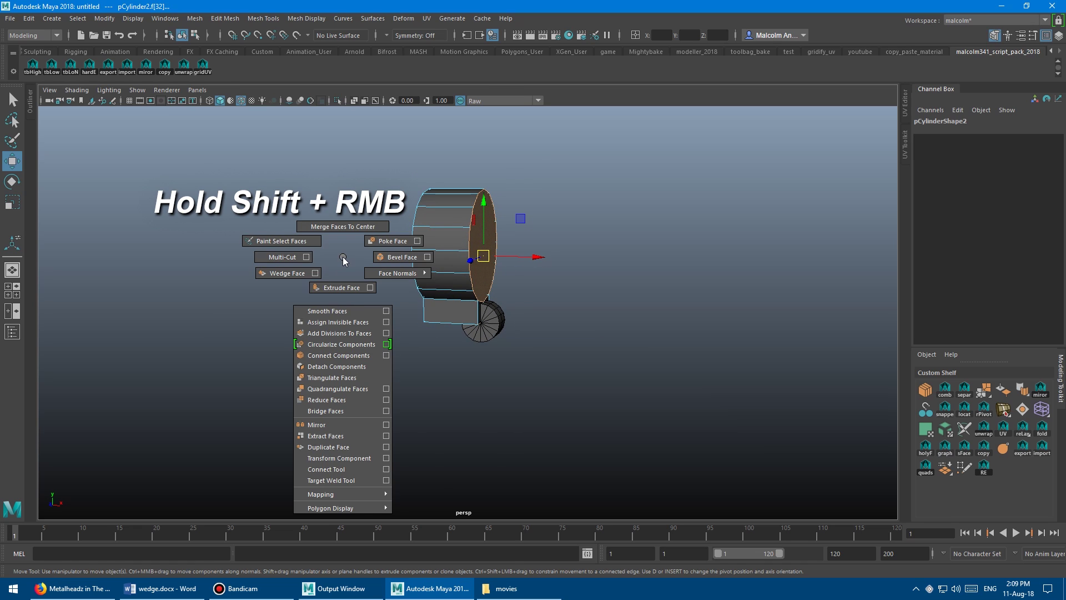
left_click(289, 272)
scroll(380, 289, "up", 6)
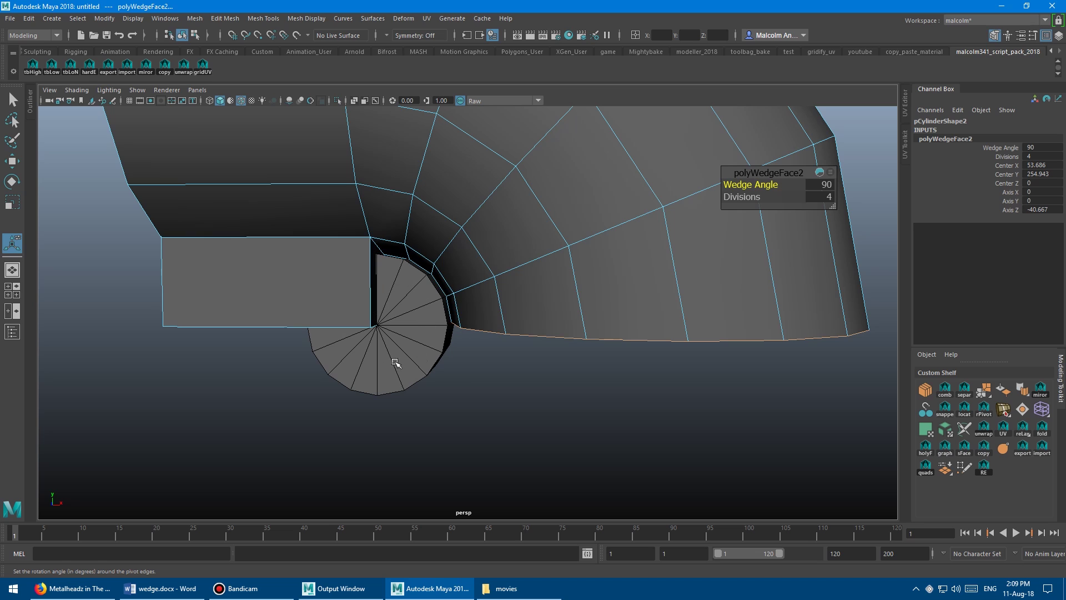
Move the small cylinder along X beyond the bend's lower end, to Translate X 242.919.
right_click_drag(441, 329, 383, 326, "alt")
left_click_drag(383, 327, 254, 230, "alt")
scroll(404, 322, "down", 3)
scroll(417, 322, "down", 1)
scroll(480, 332, "up", 2)
left_click_drag(376, 233, 461, 251, "alt")
scroll(460, 251, "up", 2)
left_click(413, 273)
right_click_drag(411, 268, 460, 253)
left_click(399, 285)
key("w")
left_click_drag(453, 244, 680, 255)
left_click_drag(555, 289, 490, 305, "alt")
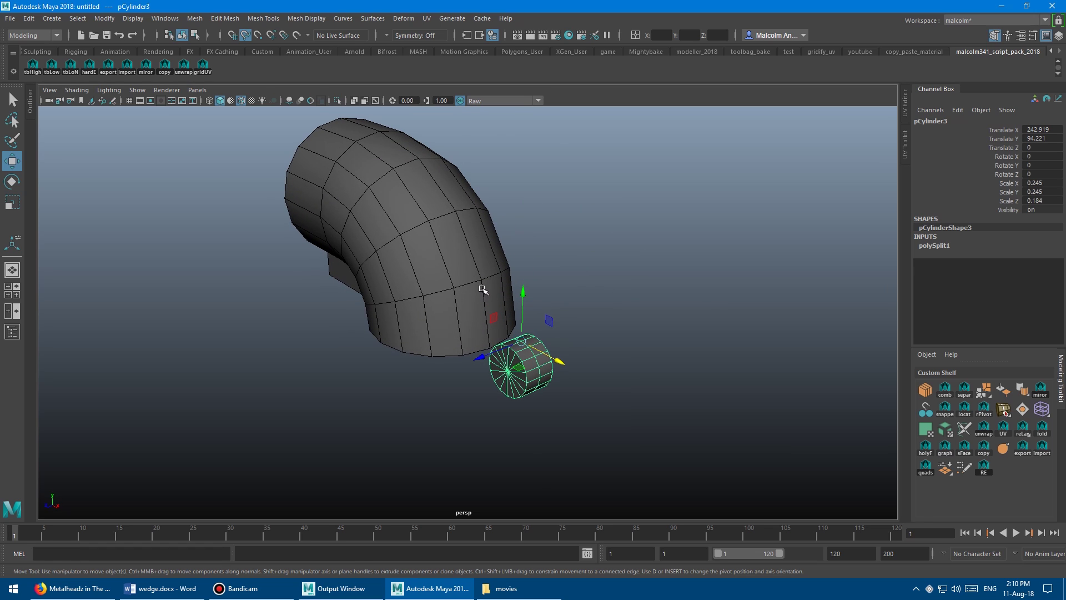
Snap the small cylinder along the duct's edges so its top meets the outer rim of the lower opening.
middle_click_drag(483, 289, 487, 303)
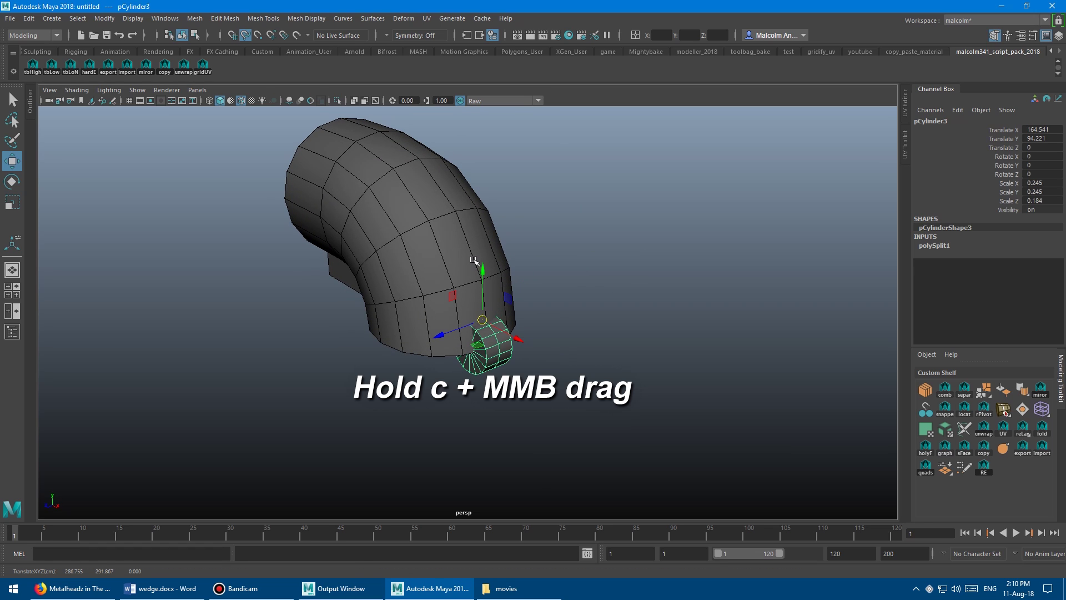
middle_click_drag(474, 260, 466, 255)
middle_click_drag(485, 296, 512, 358)
left_click_drag(579, 386, 654, 355, "alt")
scroll(654, 358, "up", 3)
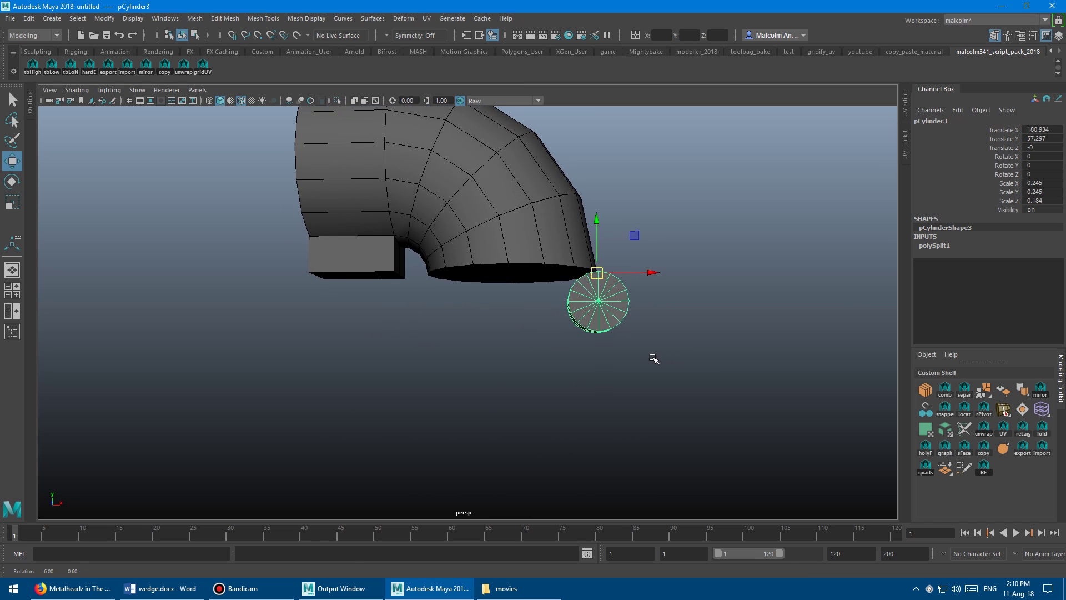
middle_click_drag(652, 356, 593, 358, "alt")
left_click_drag(593, 357, 677, 272, "alt")
Snap the small cylinder's pivot to its side vertex, then align it in X and Y with the duct's outer lower rim.
left_click_drag(602, 289, 530, 351, "alt")
key("d")
key("v")
scroll(530, 350, "down", 1)
key("v")
left_click_drag(629, 330, 573, 281)
left_click_drag(478, 349, 476, 347, "alt")
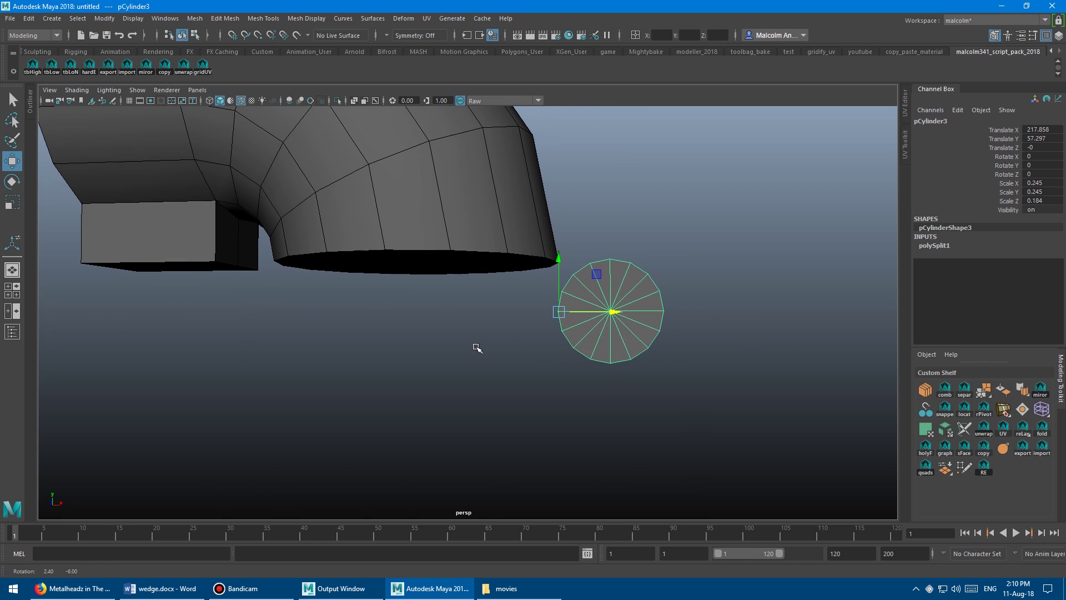
key("v")
left_click_drag(557, 257, 561, 266)
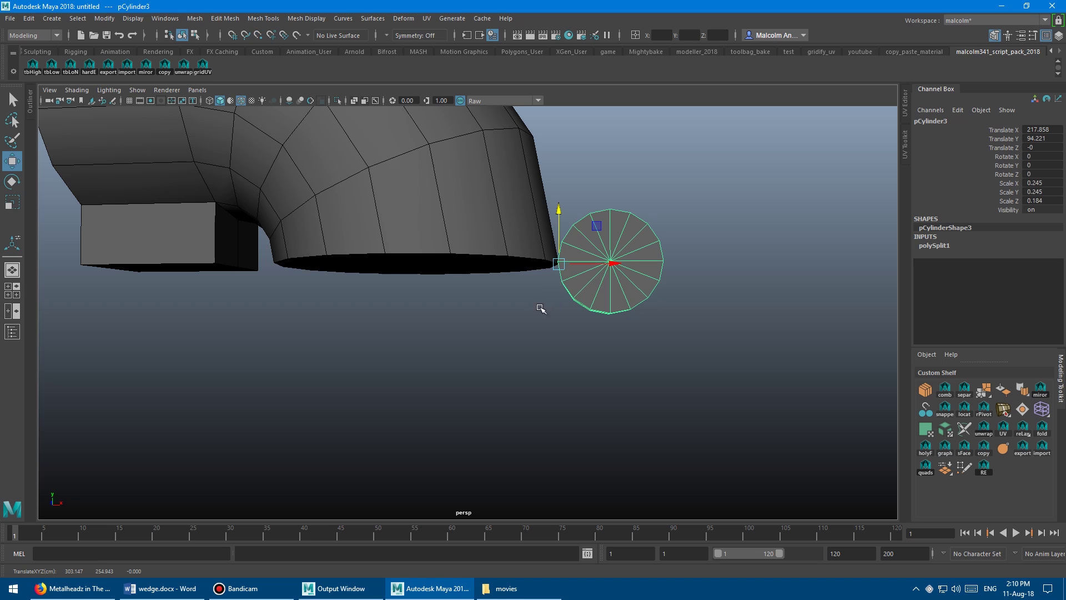
Extrude the outer faces of the duct's last section along X, snapping them to the small cylinder's centre.
left_click_drag(544, 305, 368, 266, "alt")
key("q")
left_click(375, 282)
right_click_drag(368, 265, 376, 282)
left_click(376, 282)
left_click_drag(401, 285, 547, 294, "alt")
key("w")
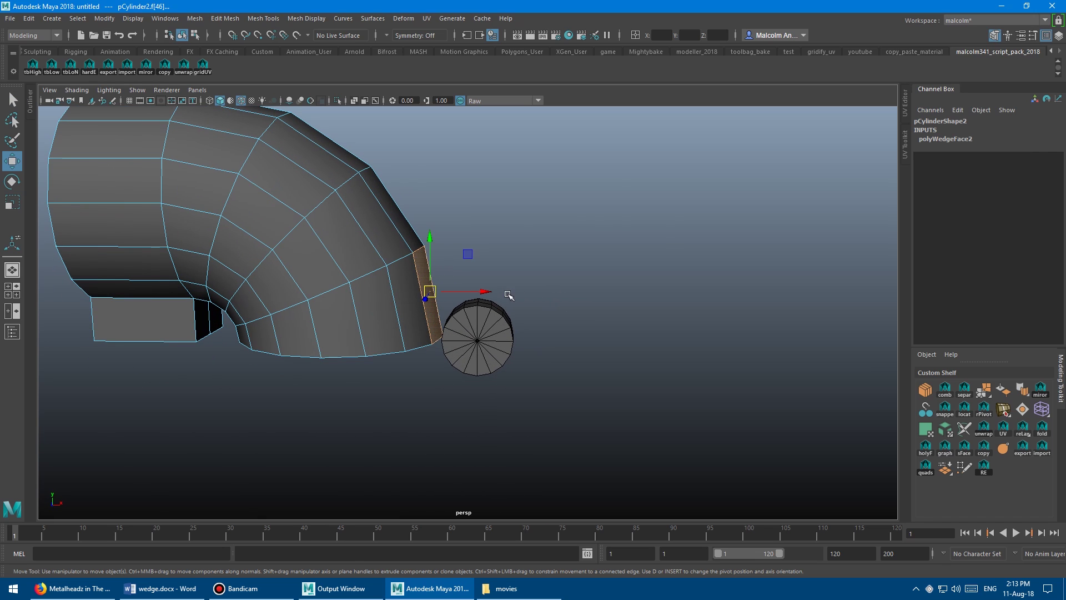
key("shift")
left_click_drag(476, 291, 553, 301, "shift")
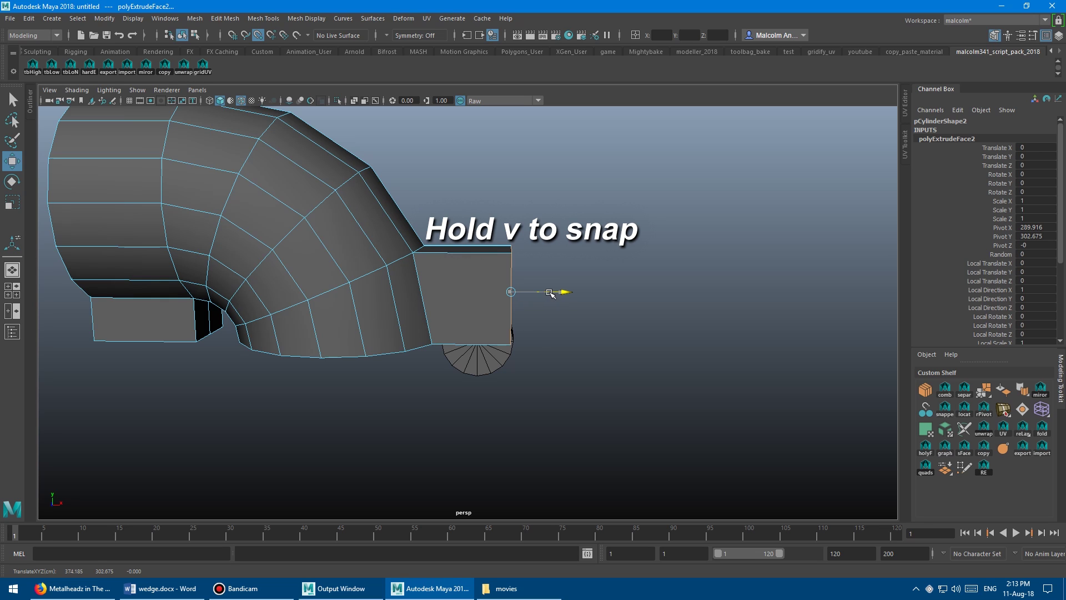
left_click_drag(516, 295, 478, 293)
Wedge the duct's lower end face 90 degrees with 4 divisions about the new block's bottom edge.
left_click_drag(514, 339, 373, 288, "alt")
right_click(367, 269)
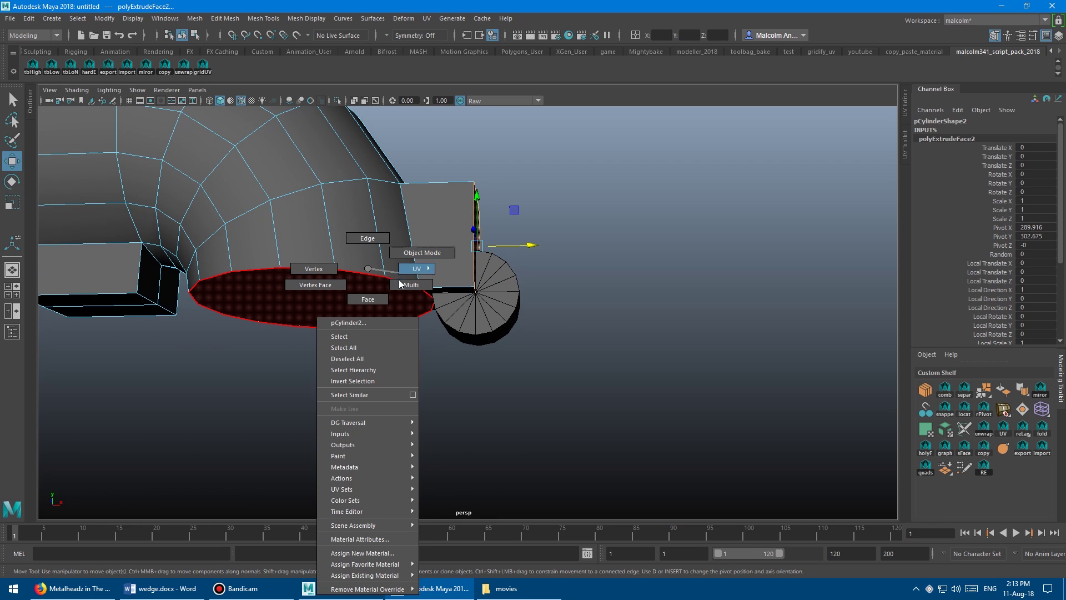
left_click(402, 285)
left_click(376, 304)
left_click_drag(439, 298, 363, 304, "alt")
left_click_drag(461, 315, 440, 333, "alt")
right_click_drag(644, 242, 599, 258, "shift")
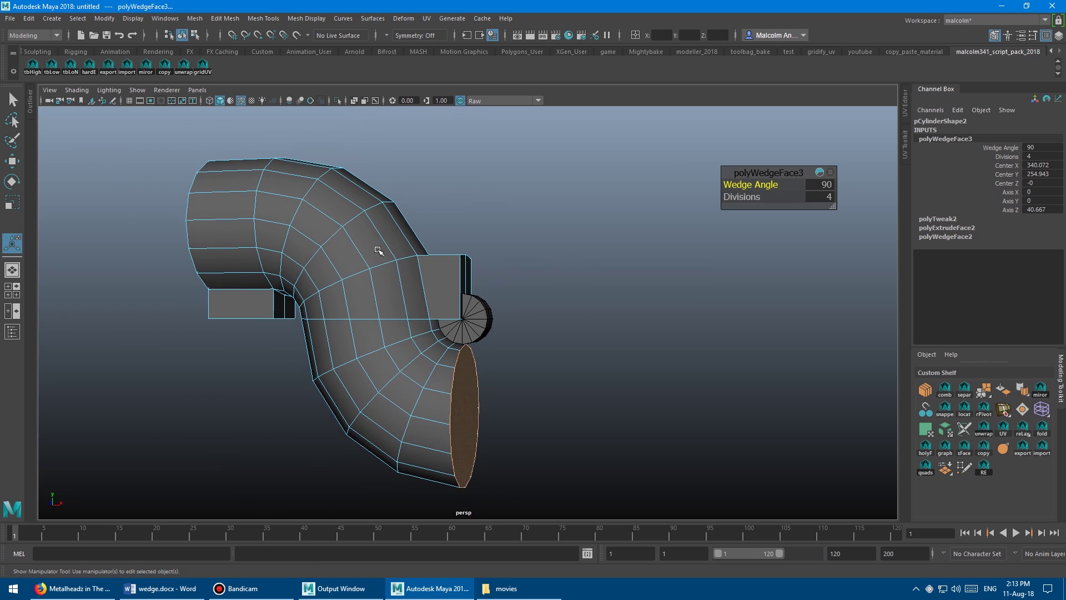
Return the duct to object selection, delete its construction history and isolate it in the view.
right_click_drag(443, 254, 484, 236)
key("w")
left_click(538, 265)
left_click_drag(555, 260, 445, 258, "alt")
left_click(387, 257)
left_click_drag(519, 257, 381, 233, "alt")
key("ctrl+1")
right_click_drag(381, 233, 447, 239, "alt")
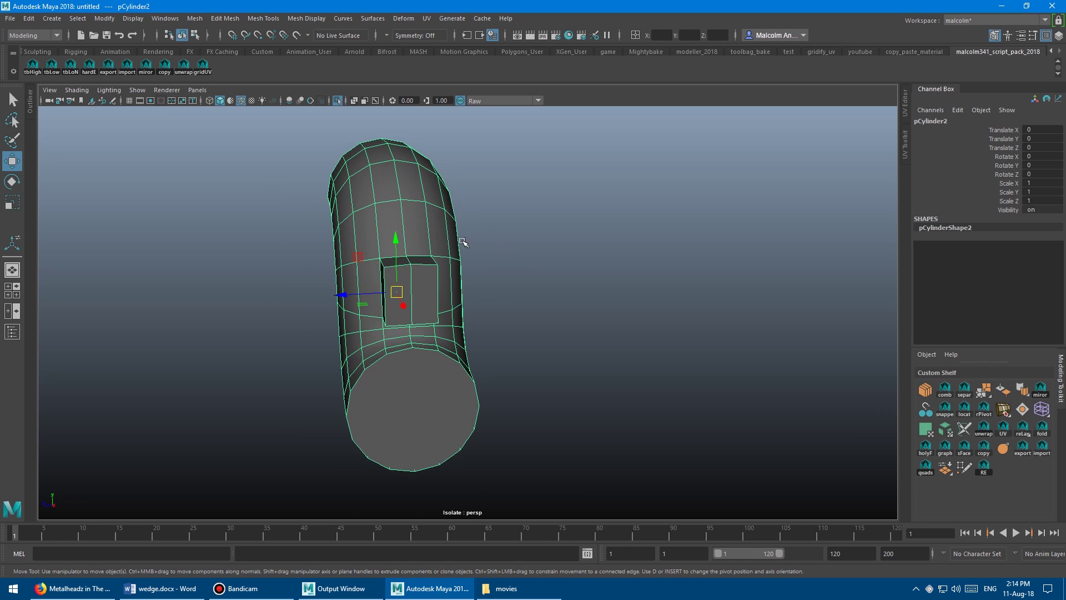
Select all faces of the extruded block on the duct's outer side and delete them.
left_click_drag(446, 240, 454, 287, "alt")
left_click_drag(357, 240, 447, 278, "alt")
key("q")
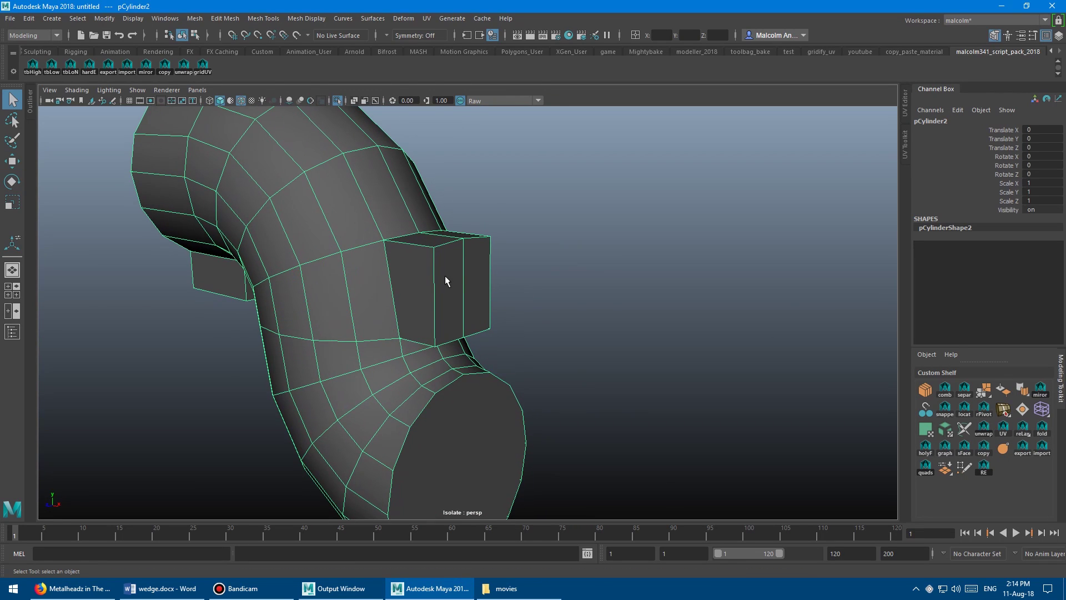
right_click(447, 265)
right_click_drag(445, 268, 448, 285)
left_click(476, 280)
left_click_drag(475, 279, 521, 267, "alt")
key("shift+period")
key("Delete")
Select the border edges of the opening left in the duct's side and fill the hole.
scroll(368, 213, "up", 3)
left_click_drag(455, 255, 352, 216, "alt")
right_click_drag(352, 215, 352, 182)
double_click(374, 246)
left_click_drag(491, 253, 548, 210, "alt")
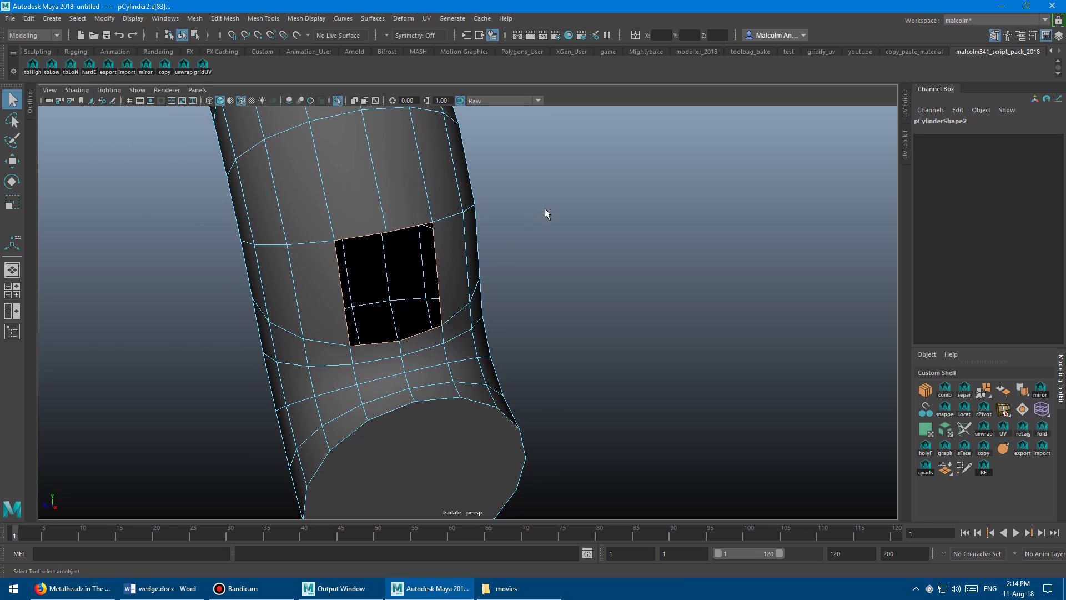
right_click(562, 207, "shift")
right_click_drag(561, 207, 540, 349, "shift")
Cut an edge across the filled patch between its upper and lower middle vertices.
left_click_drag(539, 351, 405, 222, "alt")
right_click_drag(405, 222, 359, 232)
left_click(379, 225)
right_click(427, 234, "shift")
left_click(395, 343)
Examine the shape and edge flow of the S-shaped round duct from several angles.
right_click_drag(560, 228, 318, 219, "alt")
left_click_drag(319, 219, 397, 202, "alt")
right_click_drag(397, 202, 446, 208, "alt")
left_click_drag(453, 213, 395, 252, "alt")
right_click_drag(395, 252, 355, 251, "alt")
left_click_drag(355, 250, 406, 243, "alt")
left_click_drag(406, 243, 392, 243, "alt")
right_click_drag(391, 243, 356, 242, "alt")
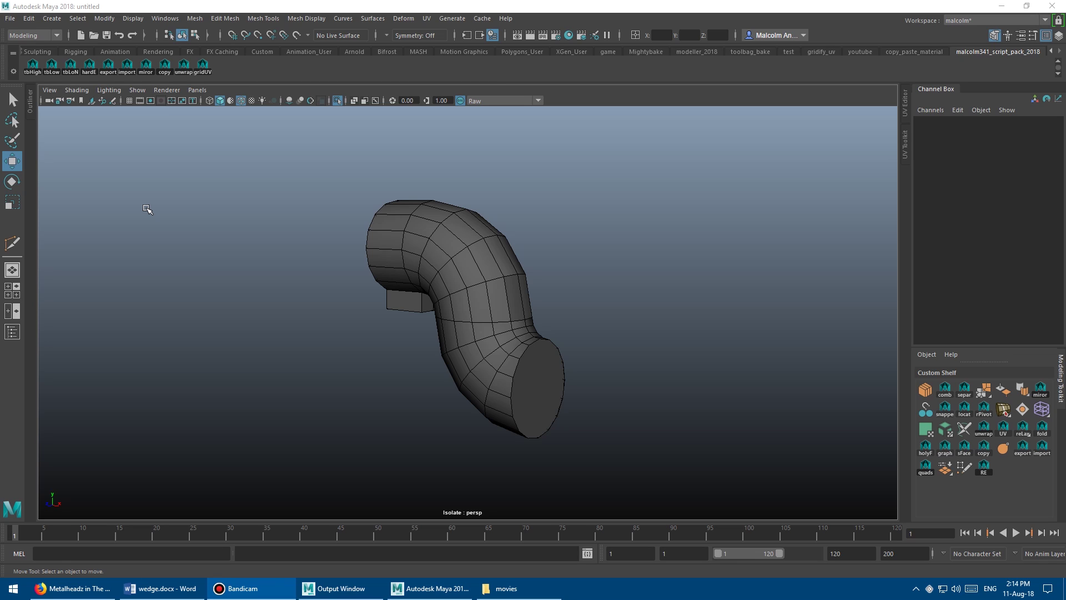
left_click_drag(427, 241, 437, 211, "alt")
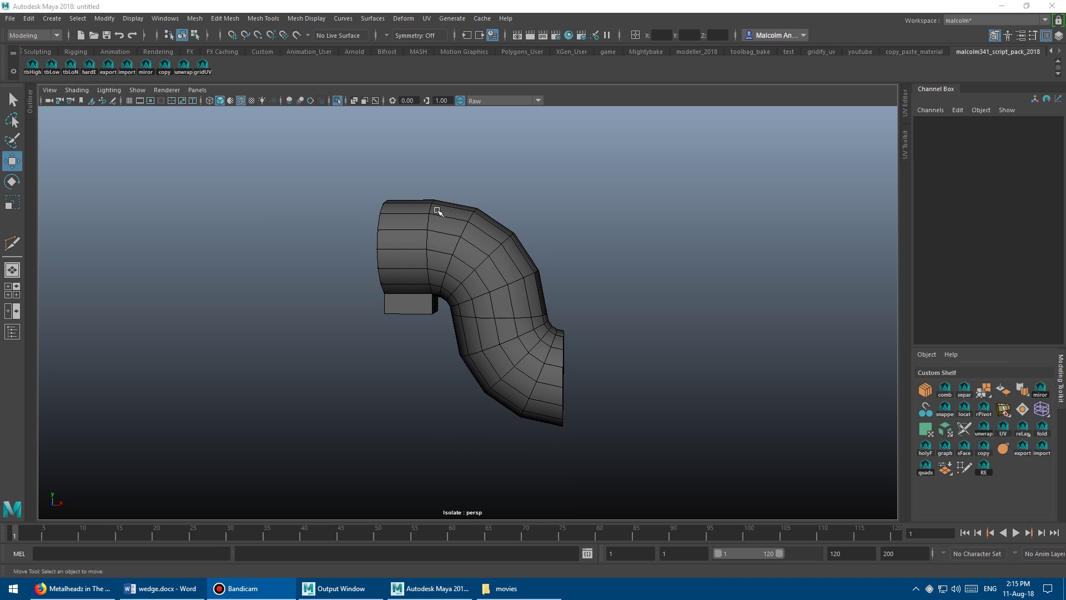
left_click_drag(516, 305, 437, 298, "alt")
left_click_drag(456, 256, 483, 278, "alt")
left_click_drag(543, 400, 567, 310, "alt")
scroll(581, 311, "up", 3)
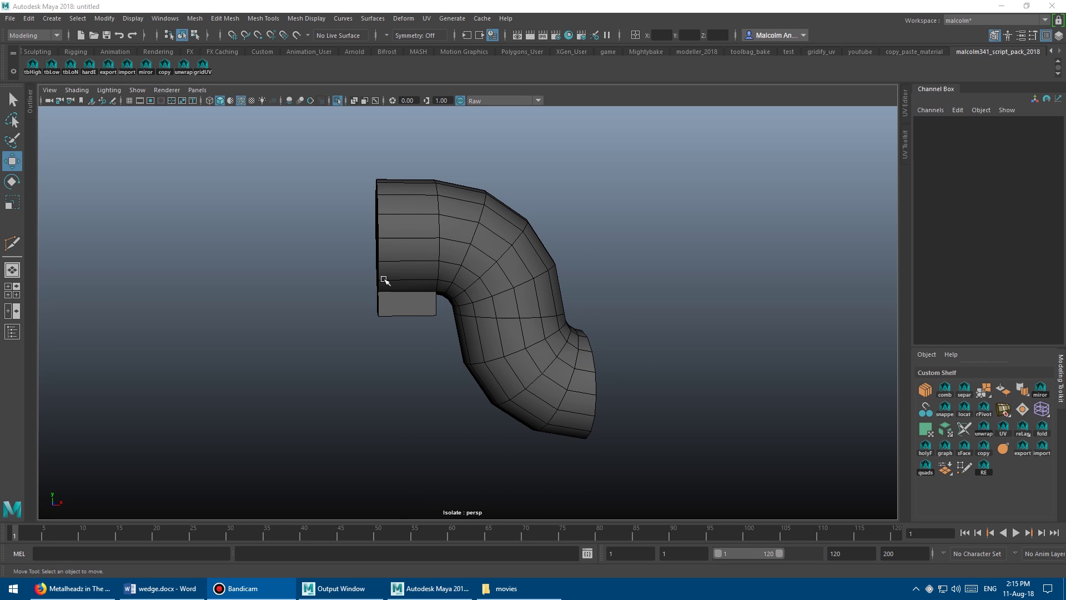
left_click_drag(383, 279, 371, 248, "alt")
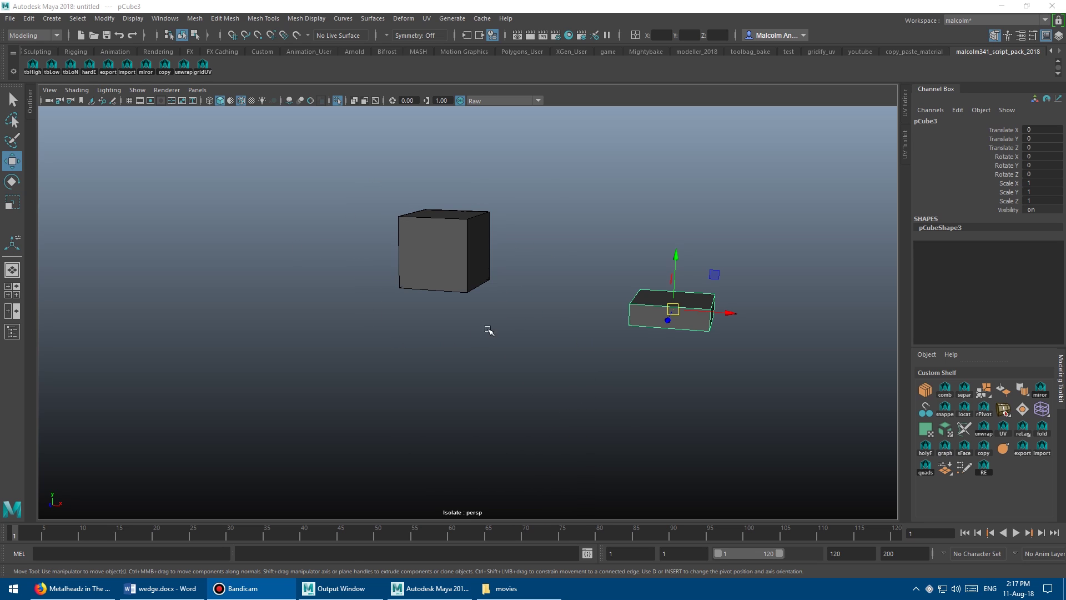
Snap the flat box's pivot to its upper corner and snap the box flush beneath the cube.
left_click_drag(483, 328, 545, 303, "alt")
left_click_drag(639, 325, 590, 363)
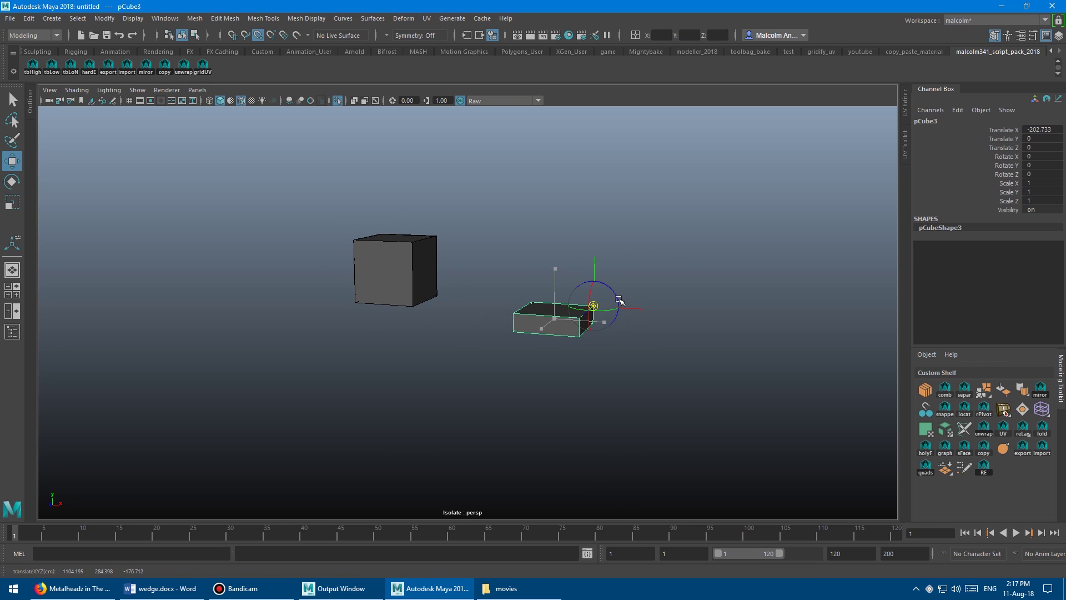
left_click_drag(614, 305, 447, 349, "alt")
middle_click(435, 305)
right_click_drag(500, 349, 658, 355, "alt")
Wedge the cube's side face with Wedge Angle -90 and 4 divisions about the flat box's lower edge.
left_click(326, 252)
left_click(316, 317, "shift")
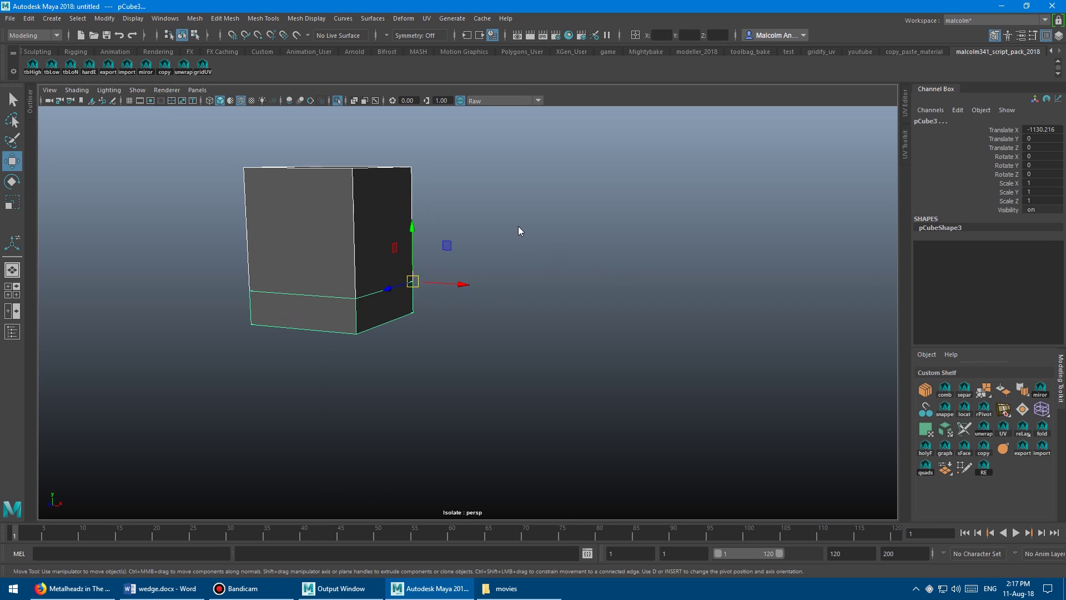
right_click_drag(518, 228, 506, 251)
left_click(392, 237)
left_click(829, 187)
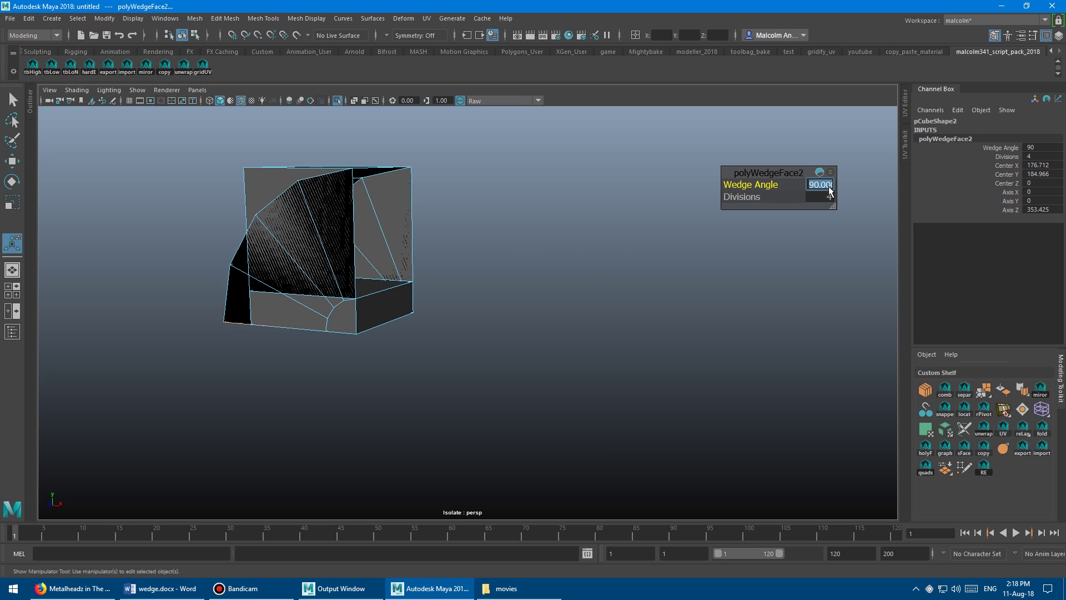
type("-90")
key("Return")
left_click_drag(393, 313, 419, 244, "alt")
Return the flat box to object selection and move it down away from the square bend.
right_click_drag(324, 238, 372, 226)
left_click(342, 298)
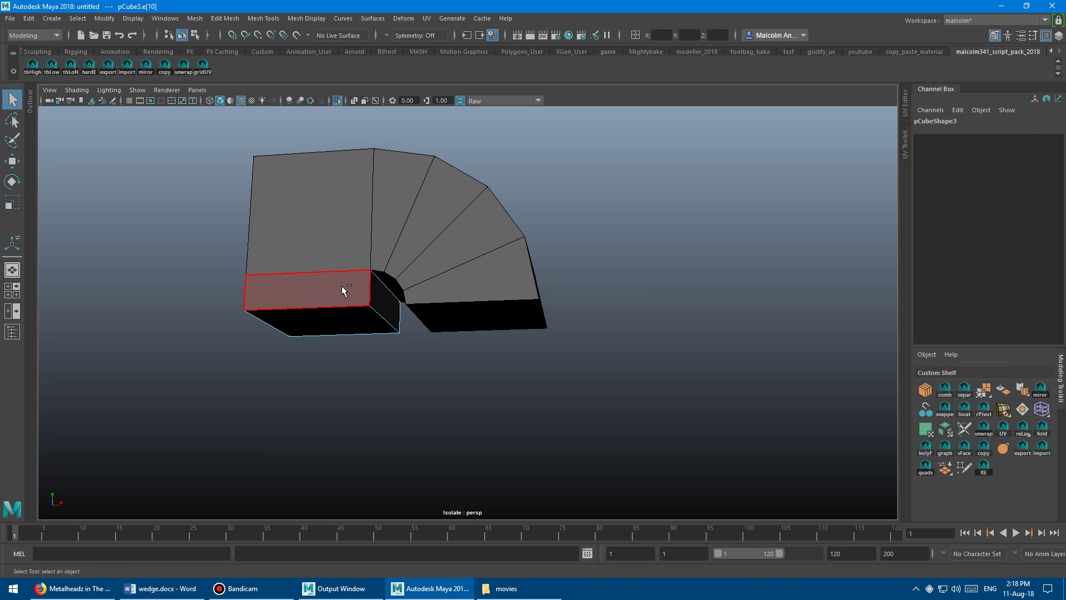
right_click_drag(342, 285, 383, 267)
key("w")
left_click_drag(329, 254, 326, 362)
Wedge the square duct's bottom end face with Wedge Angle -90 and 4 divisions about the upright box's upper outer edge.
left_click_drag(431, 262, 515, 281, "alt")
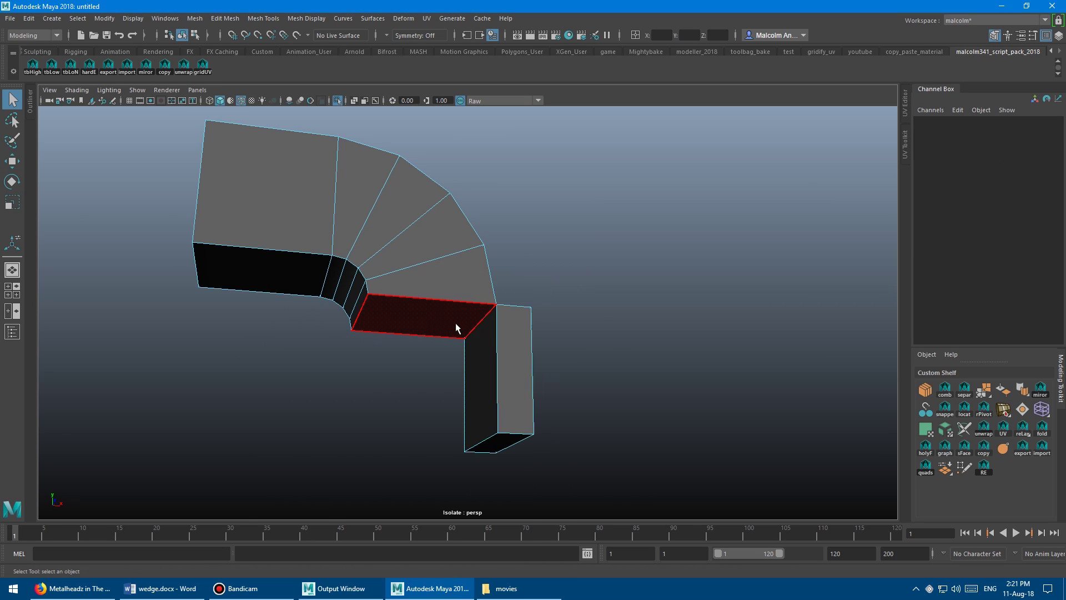
left_click(455, 322)
key("g")
left_click(821, 186)
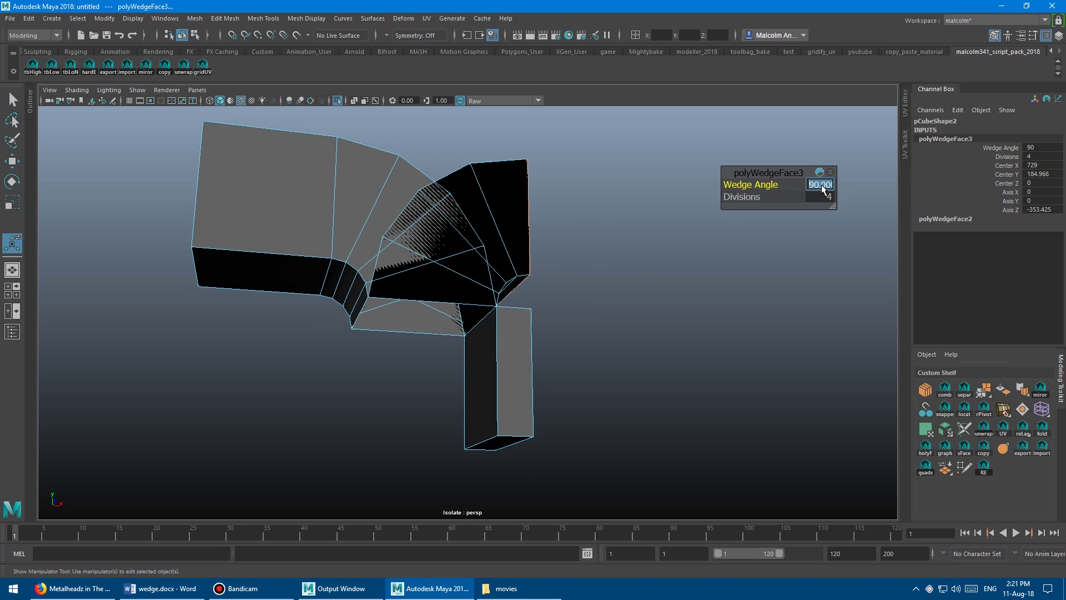
type("-90")
key("Return")
left_click_drag(555, 266, 444, 311, "alt")
key("q")
key("w")
left_click(387, 286)
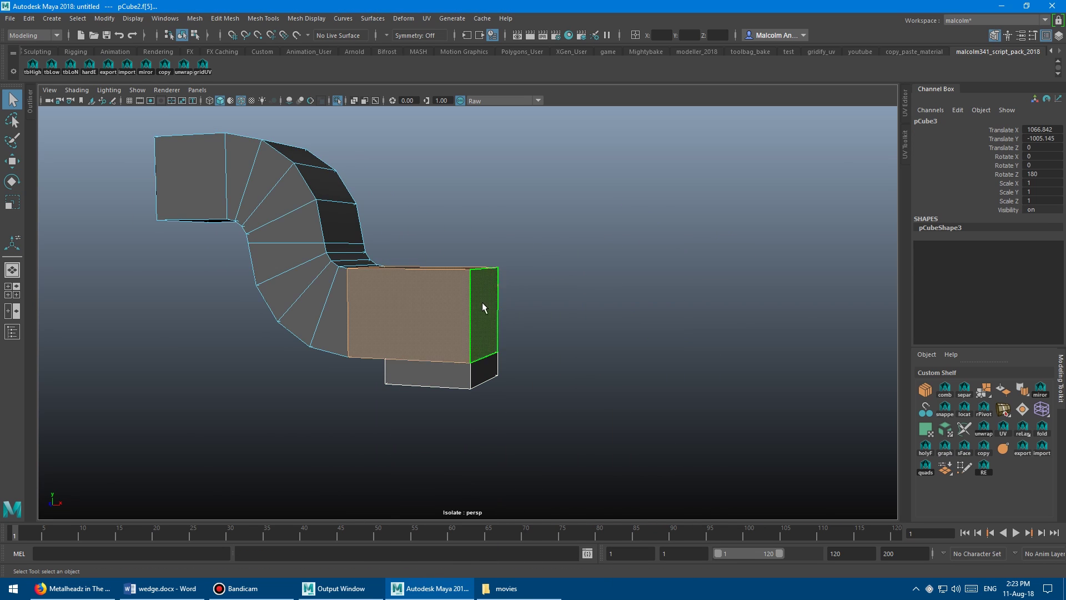
Wedge the extended duct's end face twice by 90 degrees with 4 divisions about the flat box's lower edge, forming a U-bend.
left_click(482, 302)
left_click(478, 383, "shift")
key("g")
right_click_drag(454, 267, 500, 283)
key("w")
left_click_drag(499, 383, 502, 347, "alt")
left_click(543, 292)
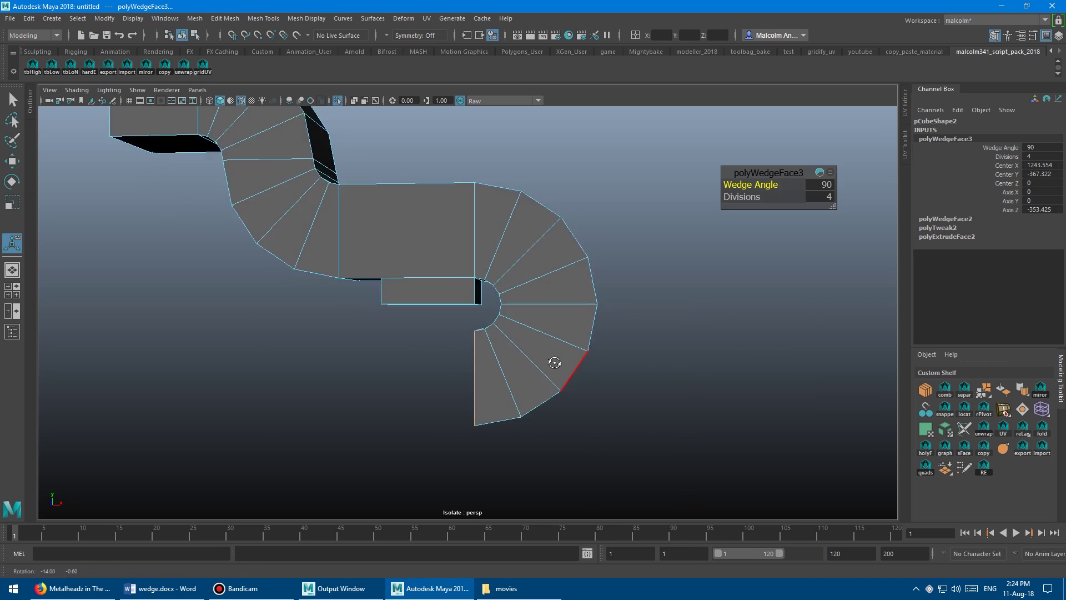